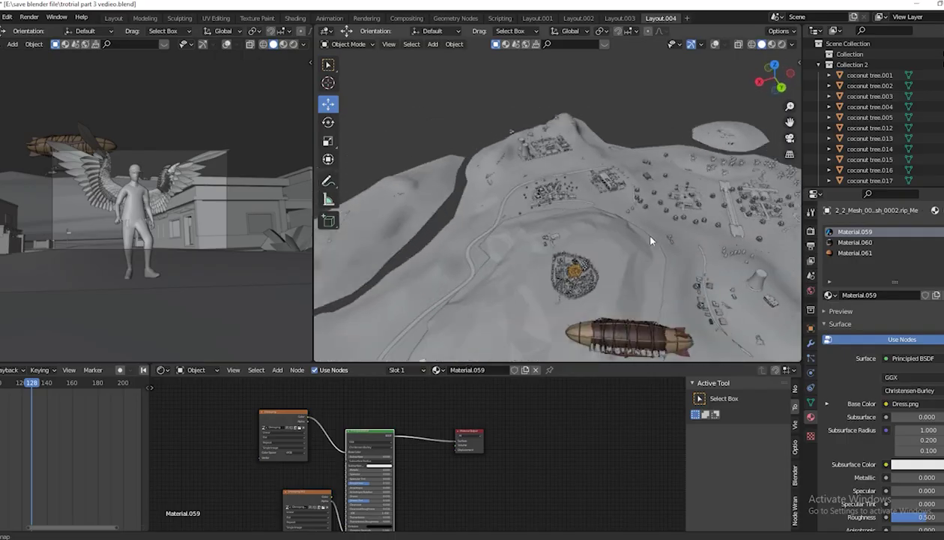
Switch the right viewport to camera view and select the winged character.
scroll(639, 232, up, 5)
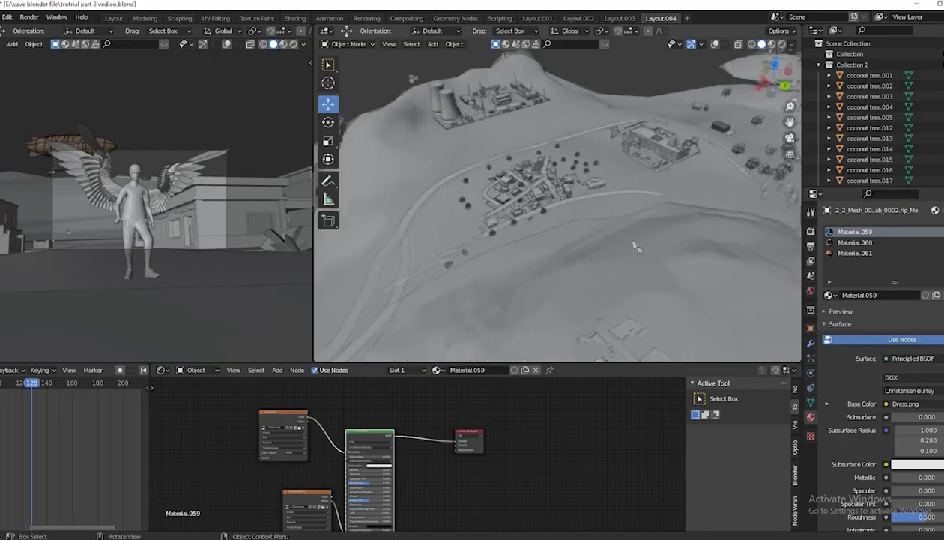
scroll(625, 239, up, 4)
mouse_move(729, 255)
middle_down()
mouse_move(662, 256)
mouse_move(693, 269)
middle_up()
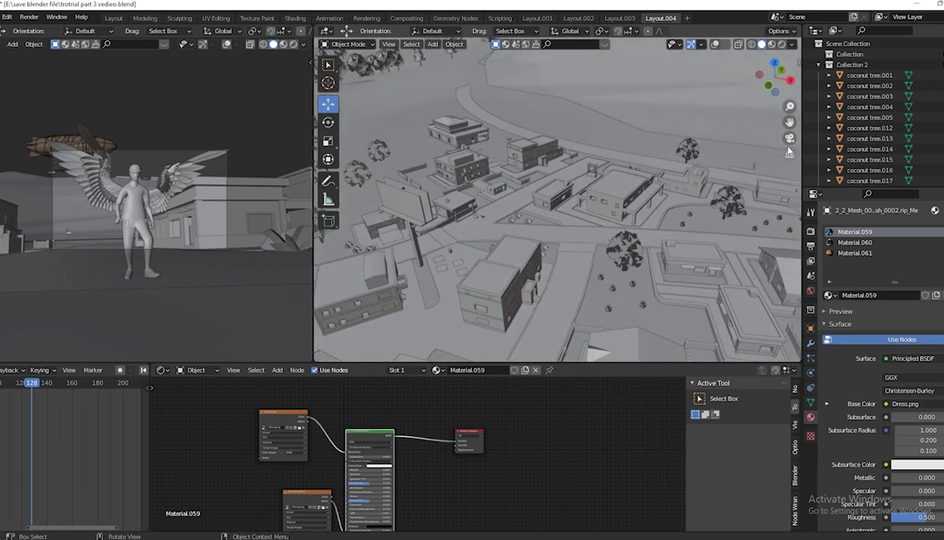
key(KP_0)
click(534, 201)
Frame Material.059's nodes, turn on viewport overlays, and reselect the character mesh.
scroll(497, 437, down, 3)
scroll(497, 436, up, 2)
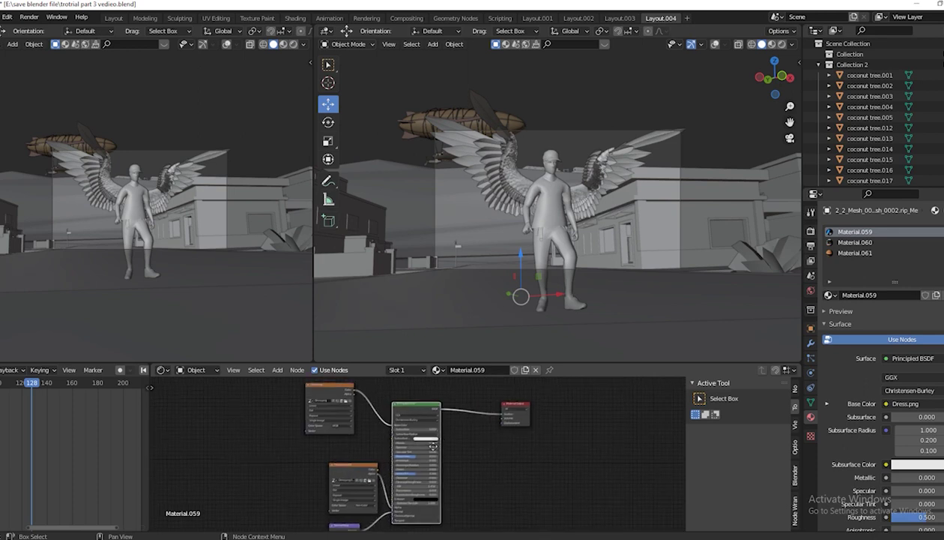
middle_drag(497, 436, 491, 463)
key(shift+a)
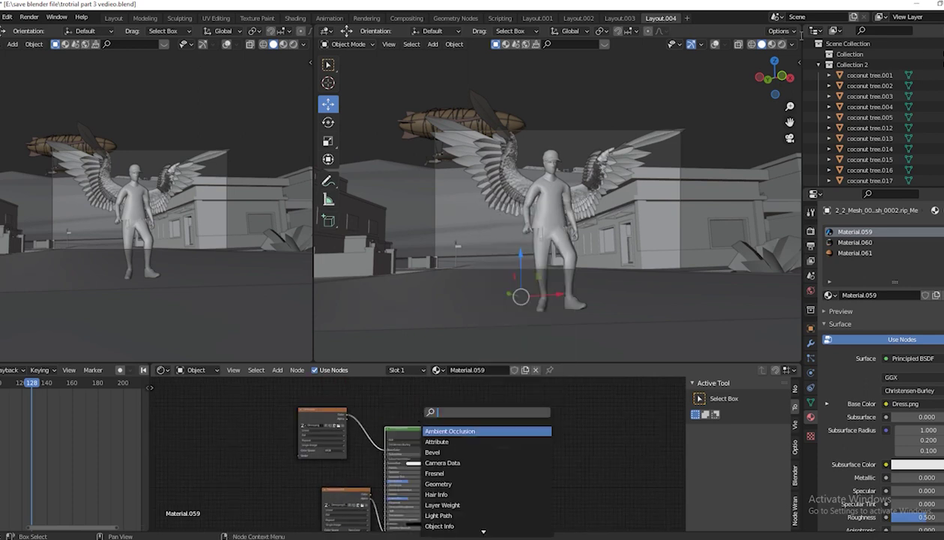
click(715, 44)
click(571, 198)
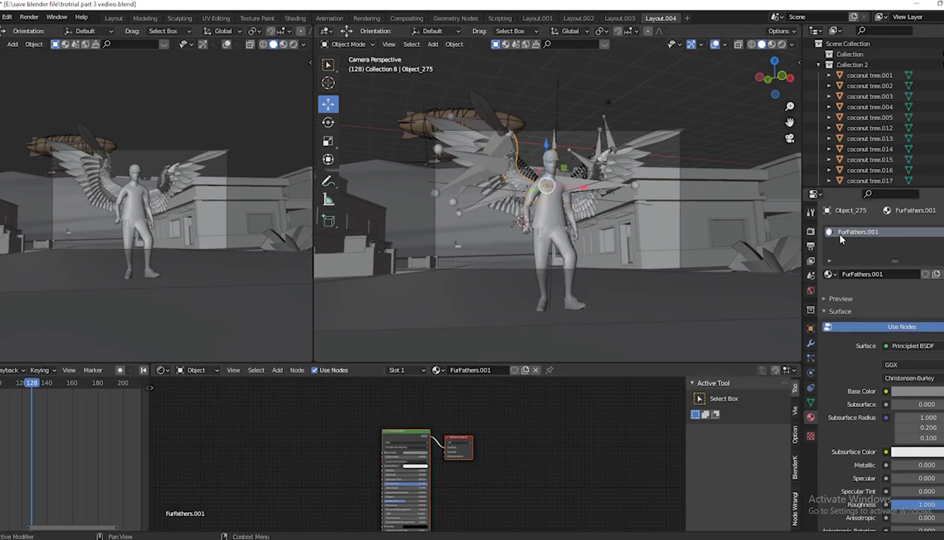
click(561, 212)
key(shift+a)
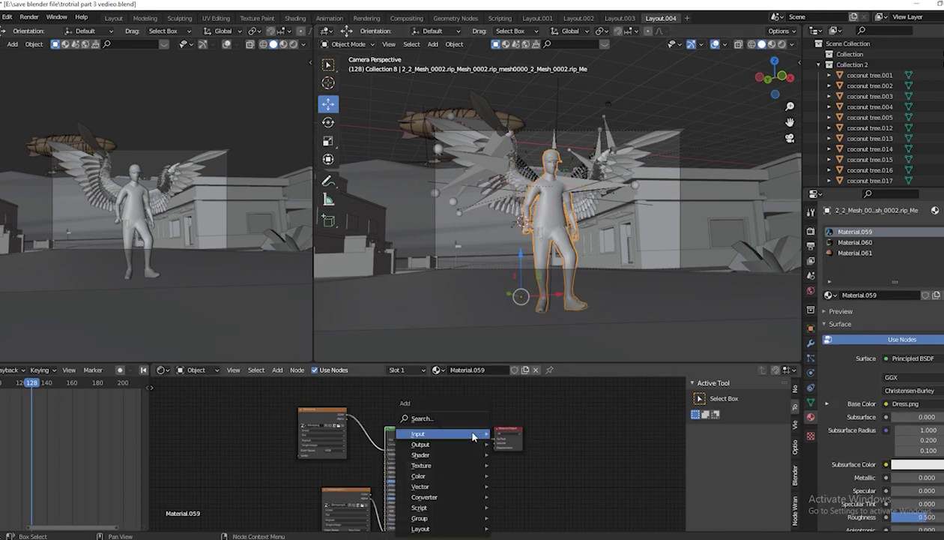
Add a Mix Shader before the Material Output, plus an Emission node.
text(mix)
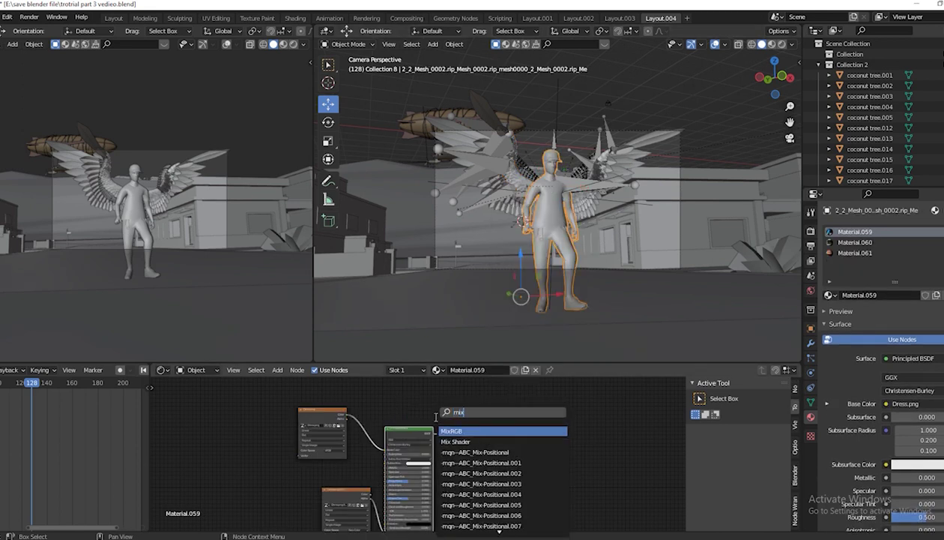
key(Return)
click(492, 447)
key(shift+a)
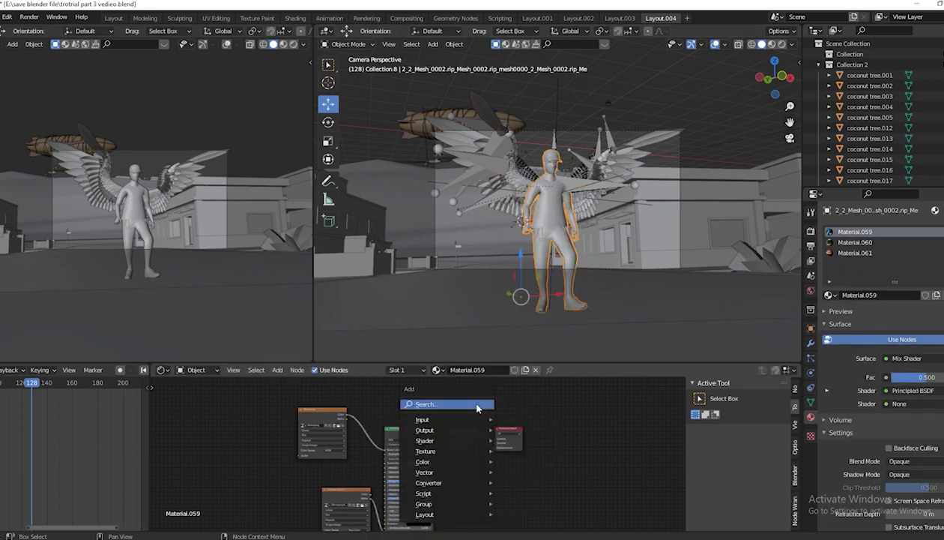
text(e)
key(Return)
click(463, 478)
Add a ColorRamp node and a Layer Weight node to the material.
key(shift+a)
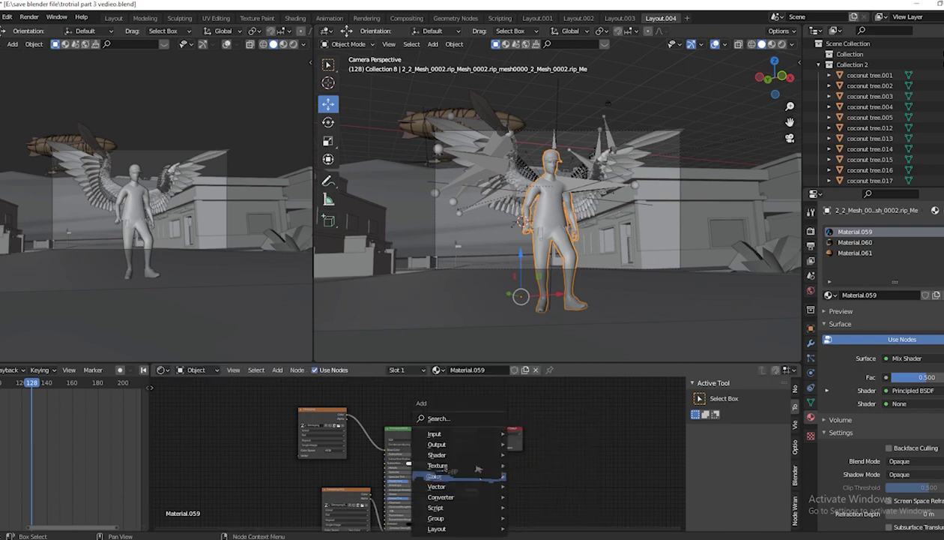
click(458, 420)
text(ramp)
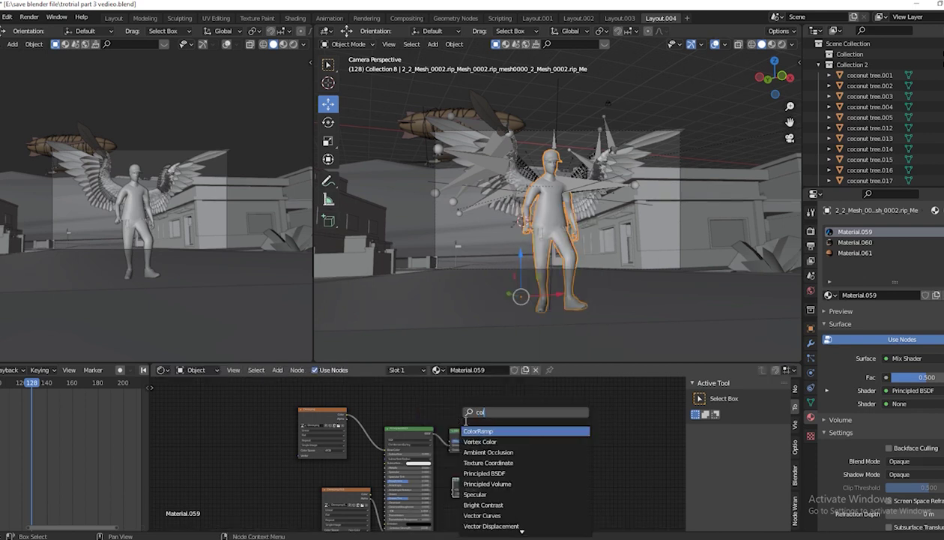
key(Return)
click(397, 421)
key(shift+a)
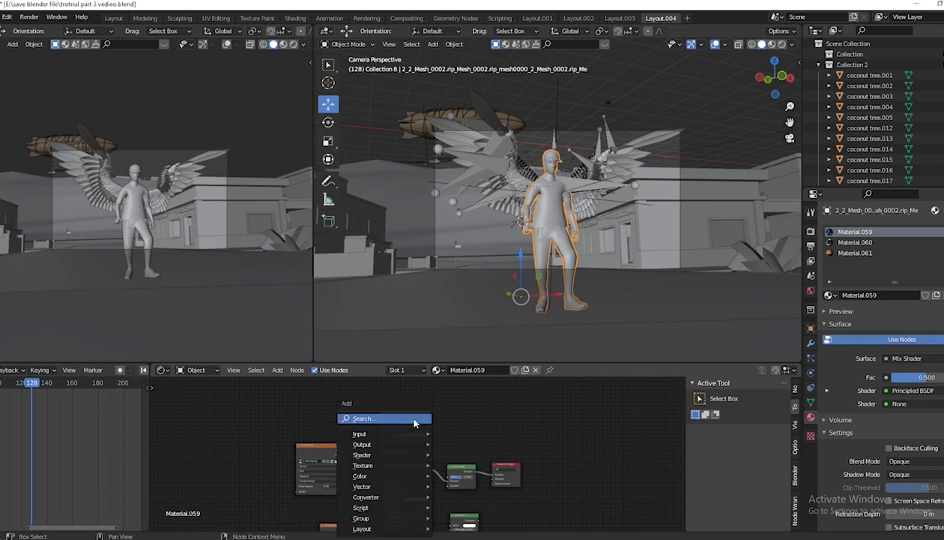
text(lay)
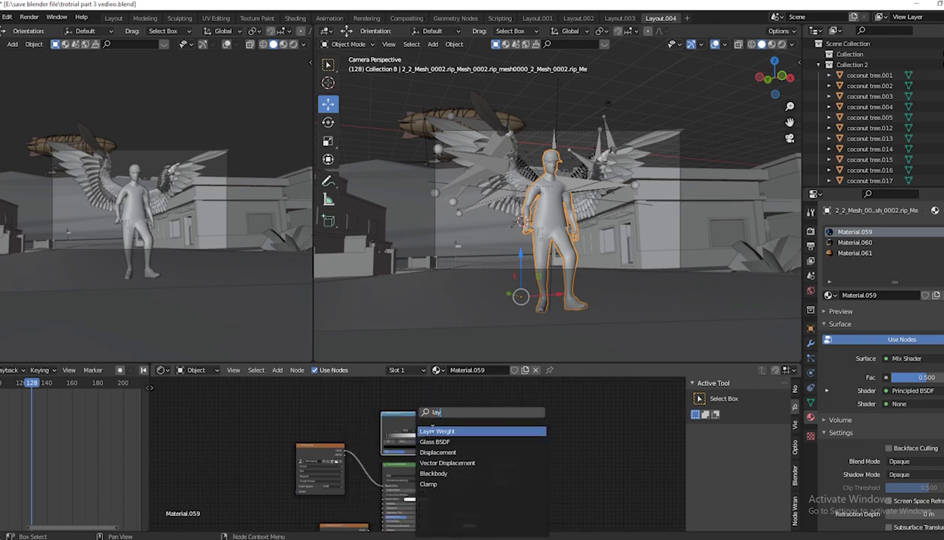
key(Return)
click(360, 423)
scroll(360, 423, up, 5)
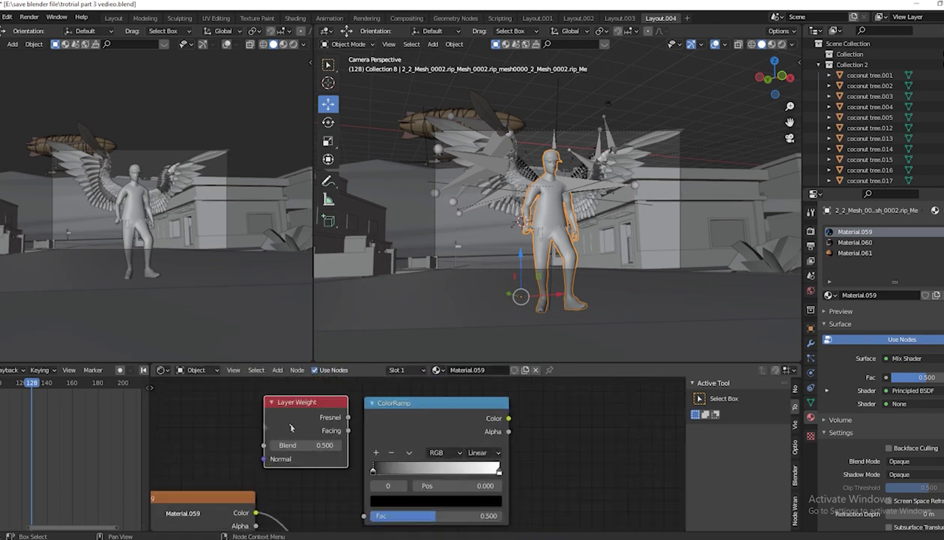
Link Layer Weight Facing to ColorRamp Fac, and ColorRamp Color to Mix Shader Fac.
drag(290, 428, 247, 428)
drag(307, 430, 363, 516)
scroll(548, 503, down, 1)
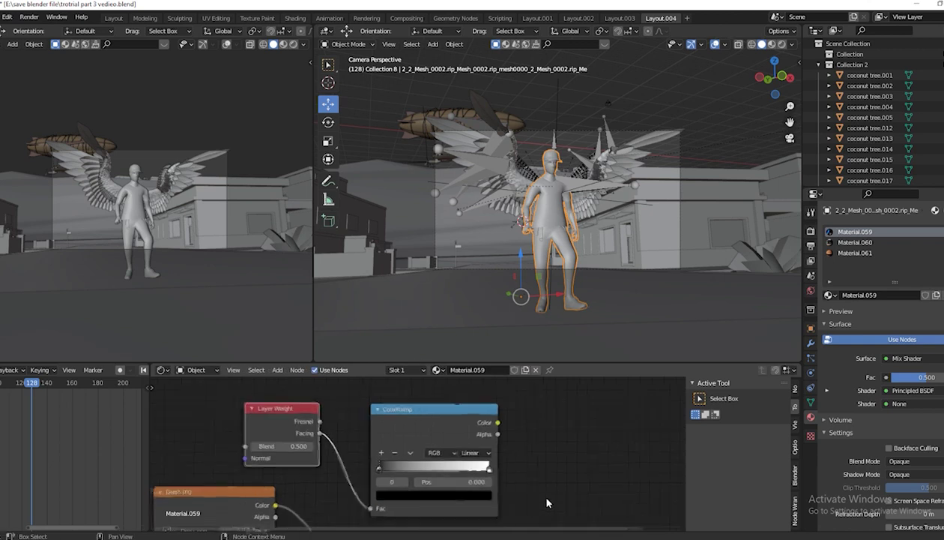
scroll(547, 503, down, 2)
scroll(431, 397, down, 2)
mouse_move(430, 391)
mouse_down()
mouse_move(457, 470)
mouse_move(430, 401)
mouse_up()
Plug the Emission output into the Mix Shader's second shader input.
scroll(472, 461, up, 2)
scroll(483, 457, up, 2)
drag(471, 428, 471, 428)
scroll(404, 424, up, 2)
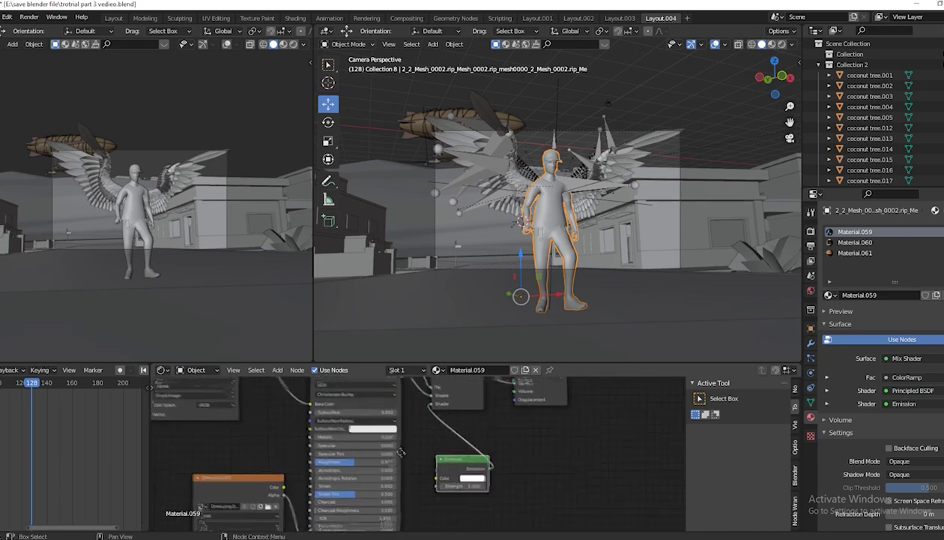
scroll(353, 422, up, 2)
scroll(301, 421, up, 2)
mouse_move(301, 421)
middle_down()
mouse_move(339, 485)
mouse_move(375, 515)
mouse_move(370, 533)
middle_up()
scroll(331, 459, up, 2)
scroll(332, 458, down, 3)
click(519, 431)
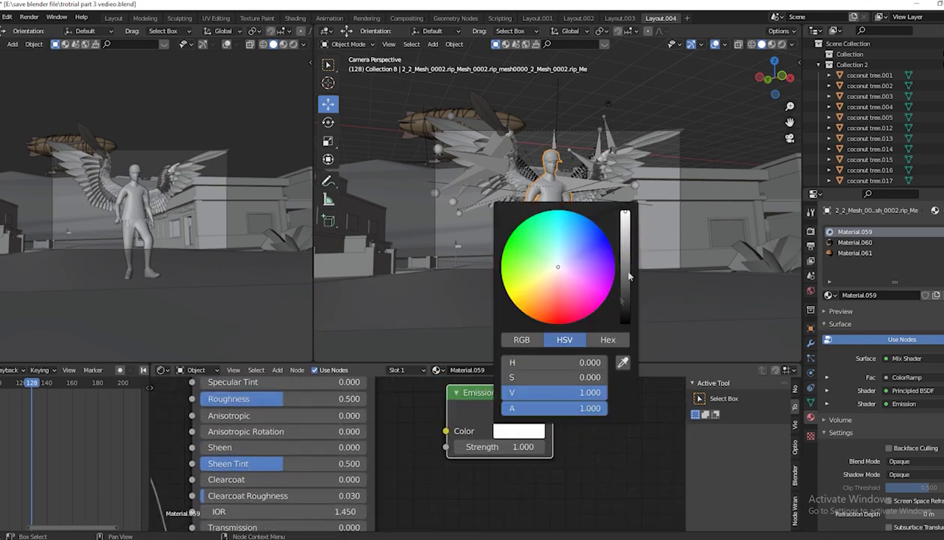
Set the Emission colour to pure red with a Strength of 30.
click(502, 251)
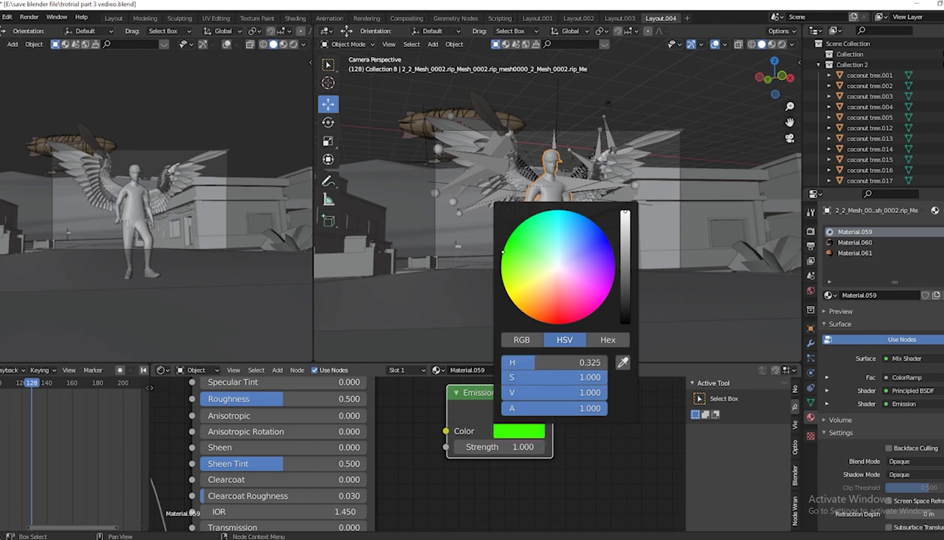
mouse_move(503, 252)
mouse_down()
mouse_move(548, 322)
mouse_move(531, 445)
mouse_up()
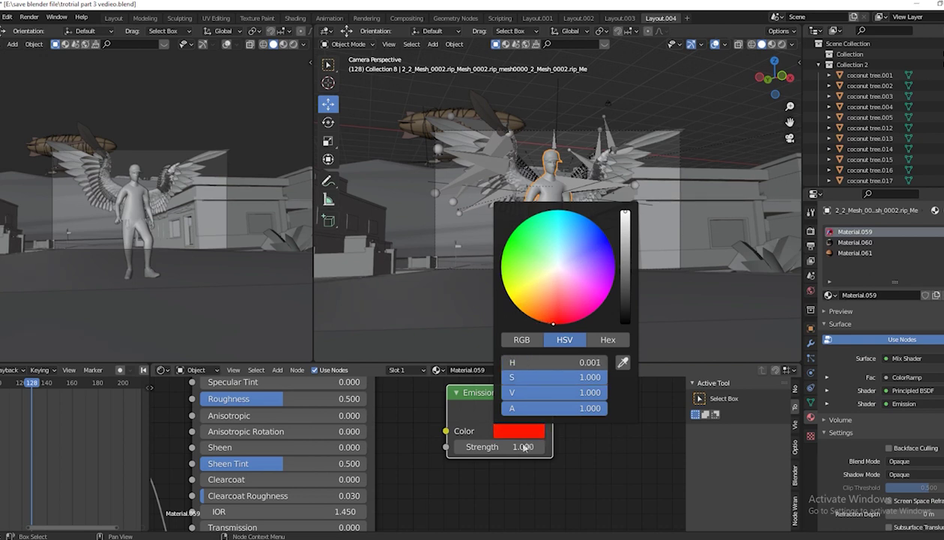
click(514, 446)
text(30)
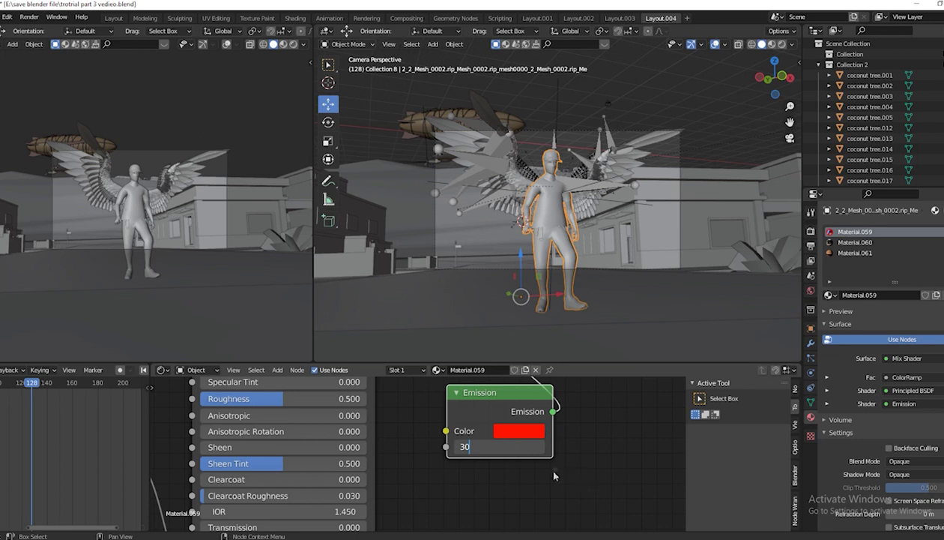
key(Return)
scroll(554, 476, down, 2)
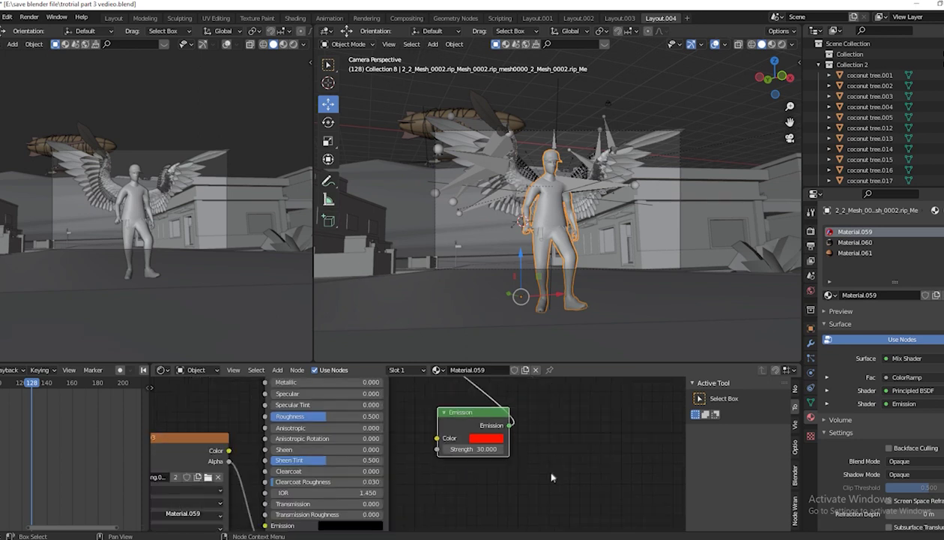
scroll(555, 476, down, 1)
middle_drag(554, 445, 569, 474)
Slide the ColorRamp's dark stop to position 0.945.
middle_drag(515, 488, 344, 455)
scroll(375, 457, up, 2)
scroll(352, 455, up, 2)
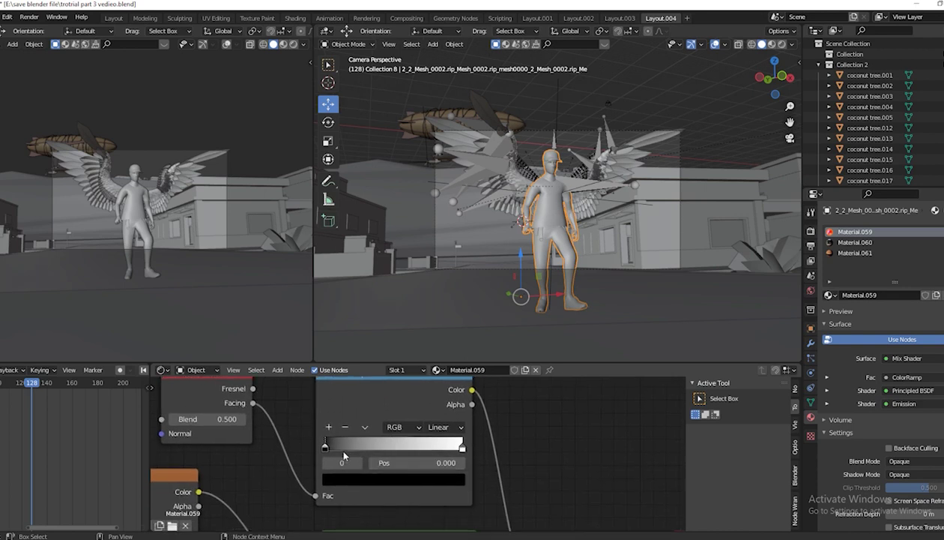
drag(325, 448, 461, 448)
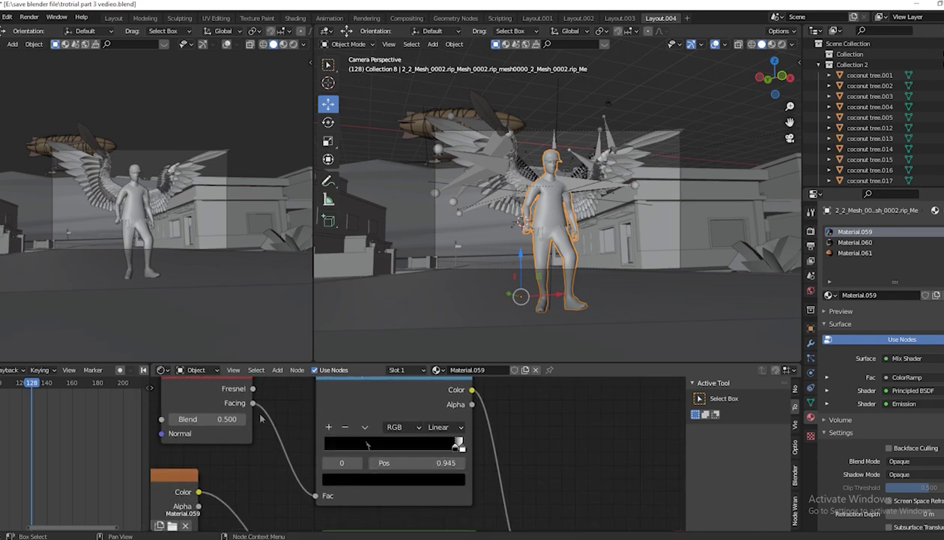
Lower the Layer Weight Blend value to 0.200.
click(171, 419)
click(172, 419)
click(172, 419)
scroll(488, 460, down, 4)
scroll(489, 460, down, 2)
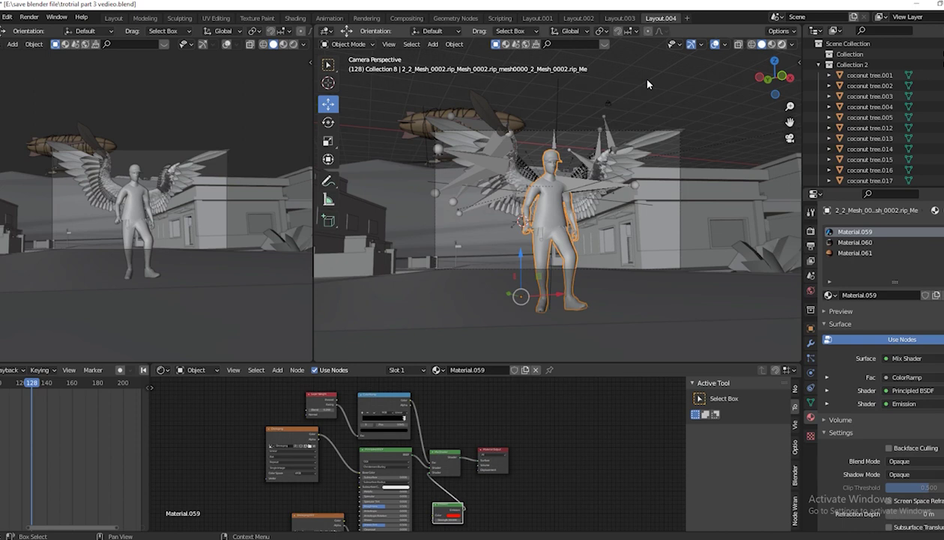
key(z)
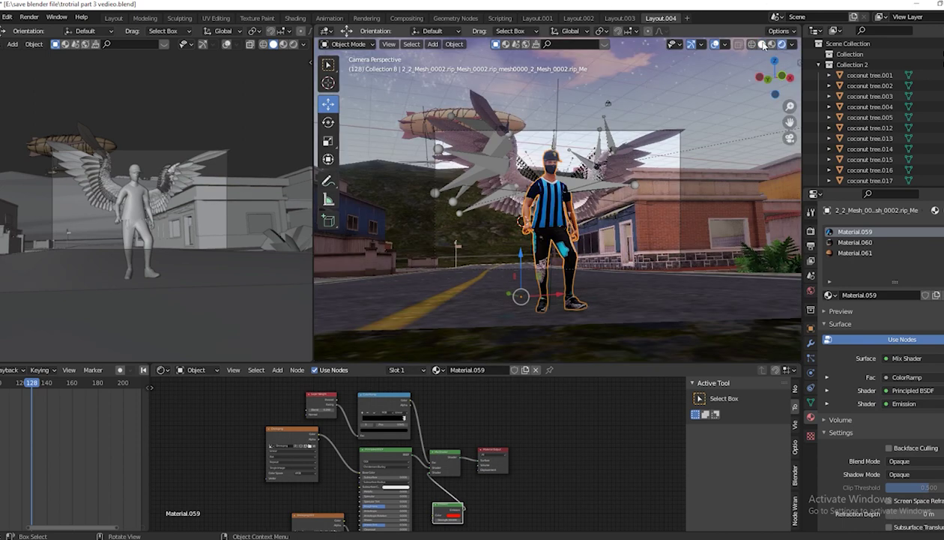
Return the viewport to Solid shading and raise the Emission Strength to 60.
click(761, 45)
scroll(447, 479, up, 1)
scroll(448, 480, up, 2)
scroll(448, 480, up, 2)
scroll(447, 480, up, 1)
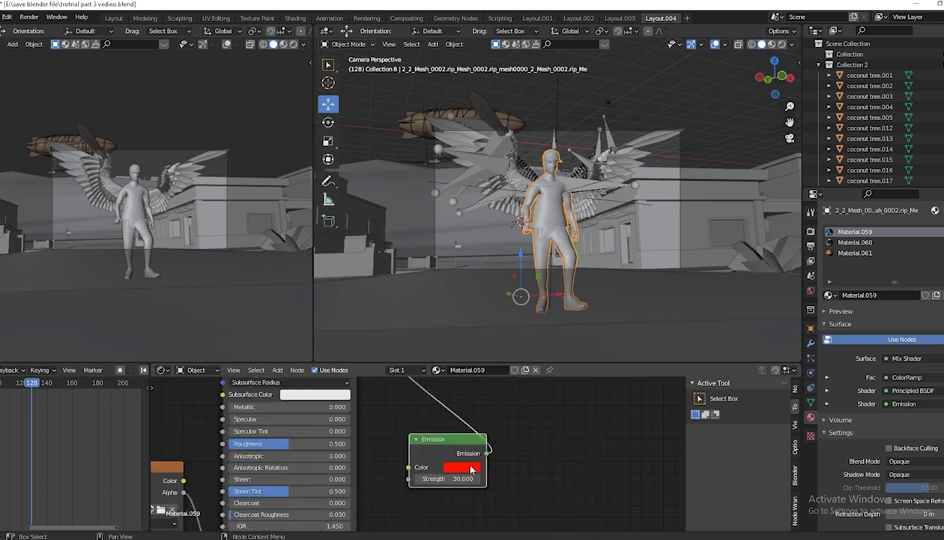
click(450, 477)
text(60.000)
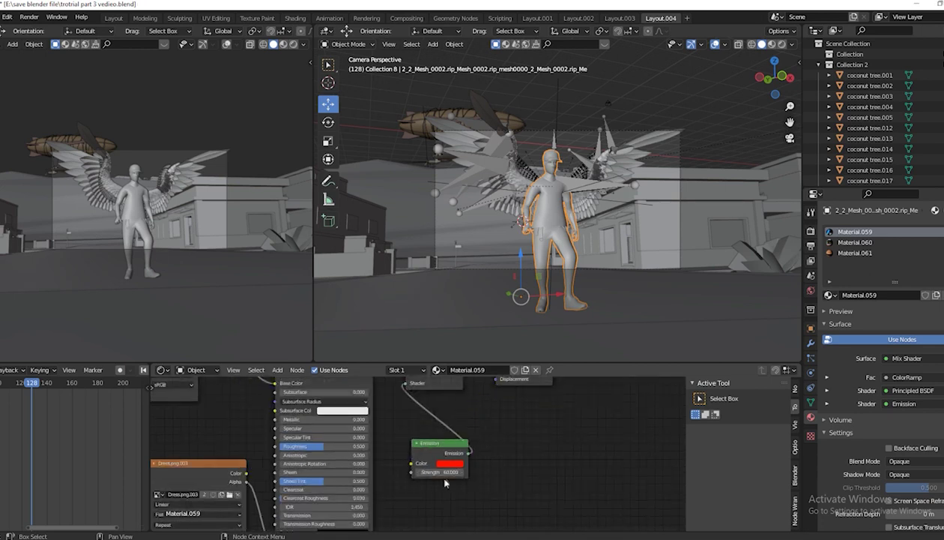
scroll(441, 466, up, 3)
click(472, 470)
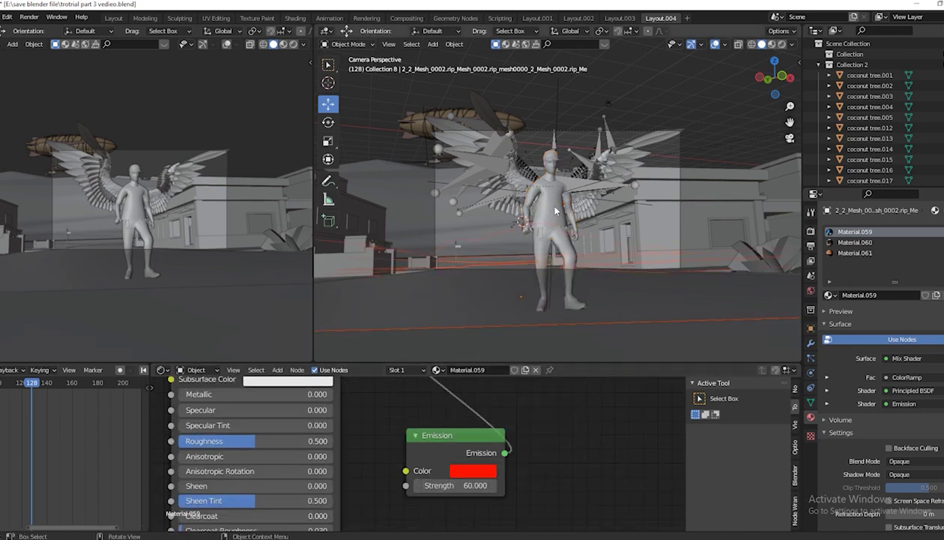
Change Material.059's Emission colour to green.
click(472, 471)
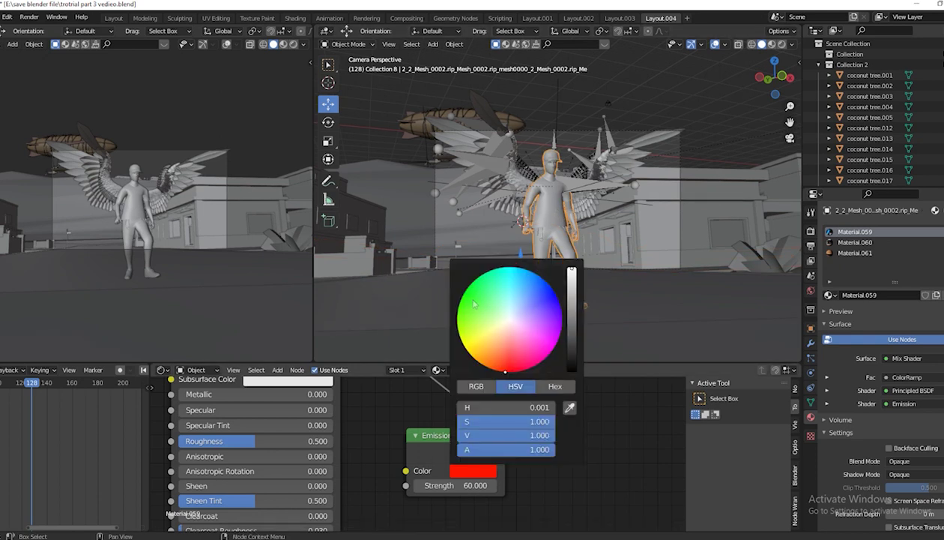
click(473, 302)
scroll(569, 488, down, 5)
scroll(568, 488, down, 4)
scroll(495, 480, down, 1)
Select the Layer Weight, ColorRamp and Mix Shader nodes, then switch to the Material.060 slot.
click(353, 394)
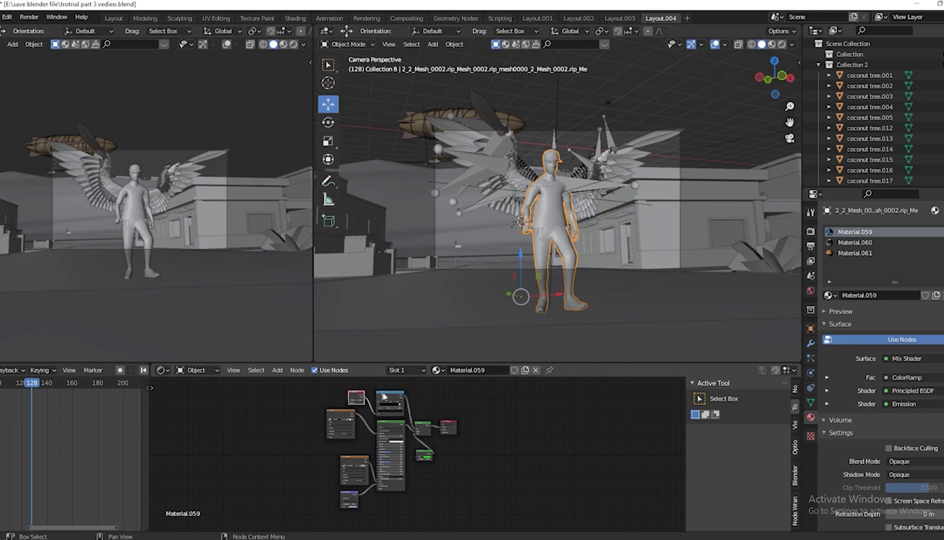
click(390, 401)
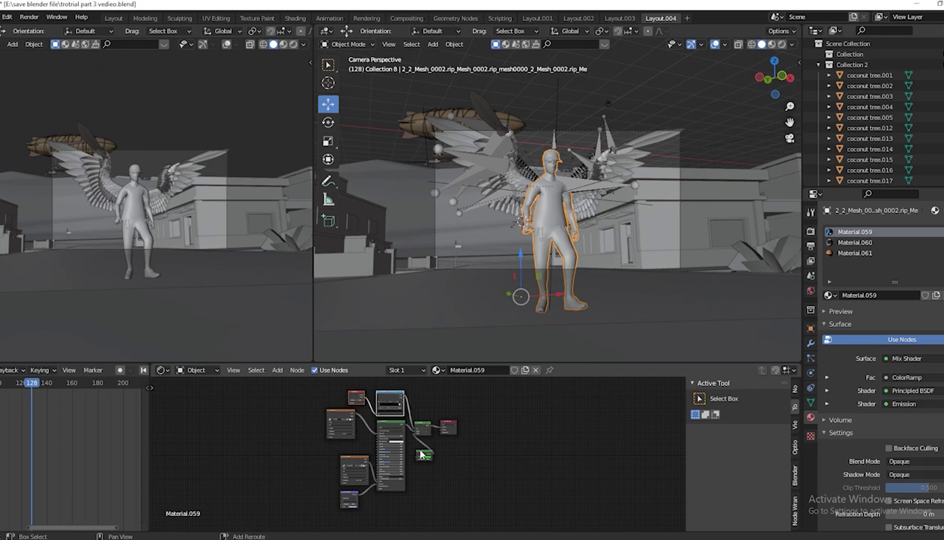
scroll(421, 454, up, 2)
scroll(439, 452, up, 2)
click(431, 416)
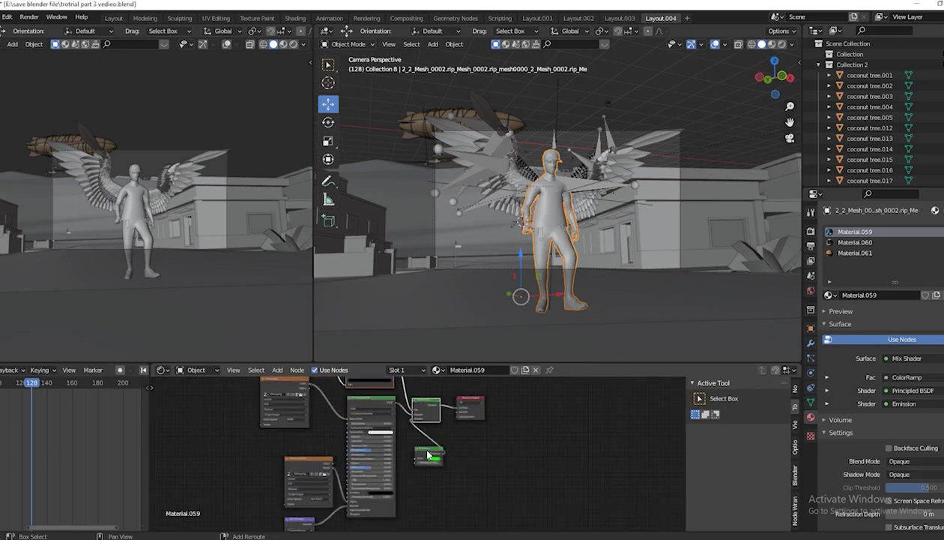
click(853, 240)
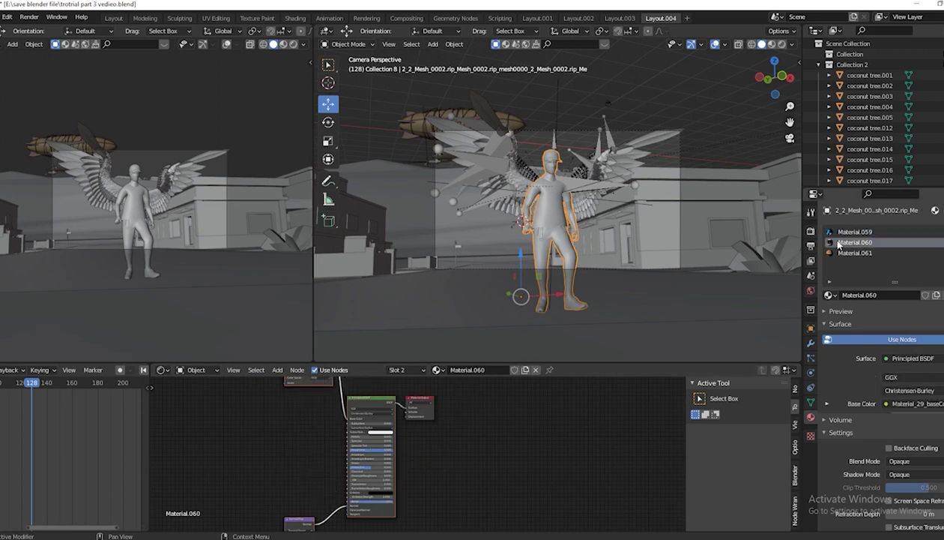
Move Material.060's Material Output aside and paste in the copied Emission and Mix Shader nodes.
click(422, 400)
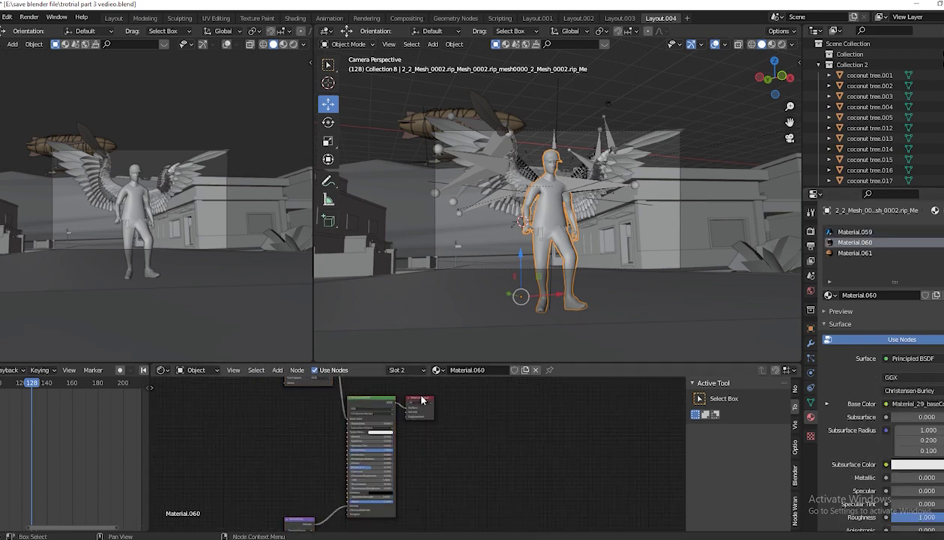
drag(422, 399, 505, 404)
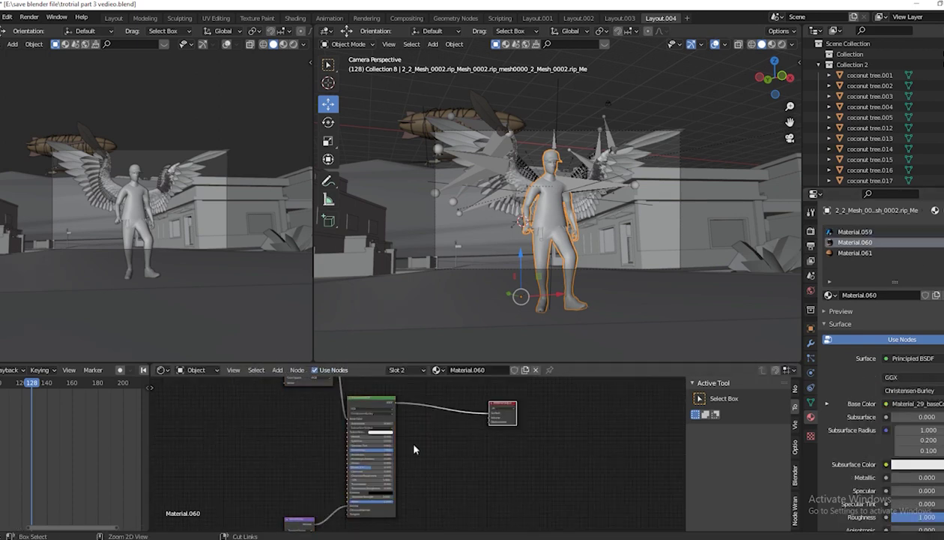
key(ctrl+z)
drag(413, 435, 444, 434)
Replace the BSDF-to-Surface link with the Mix Shader output.
click(458, 423)
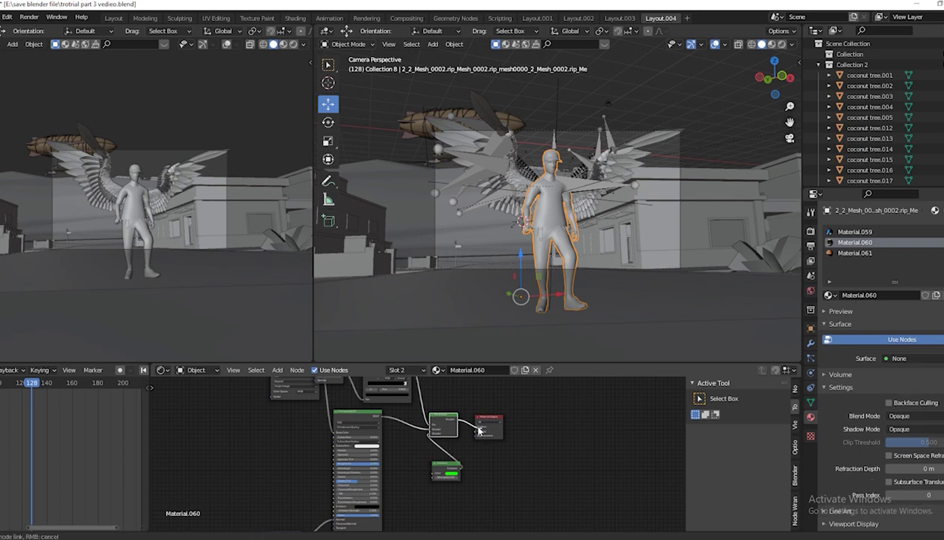
scroll(453, 431, up, 1)
scroll(443, 450, up, 2)
drag(442, 428, 474, 441)
scroll(331, 428, down, 4)
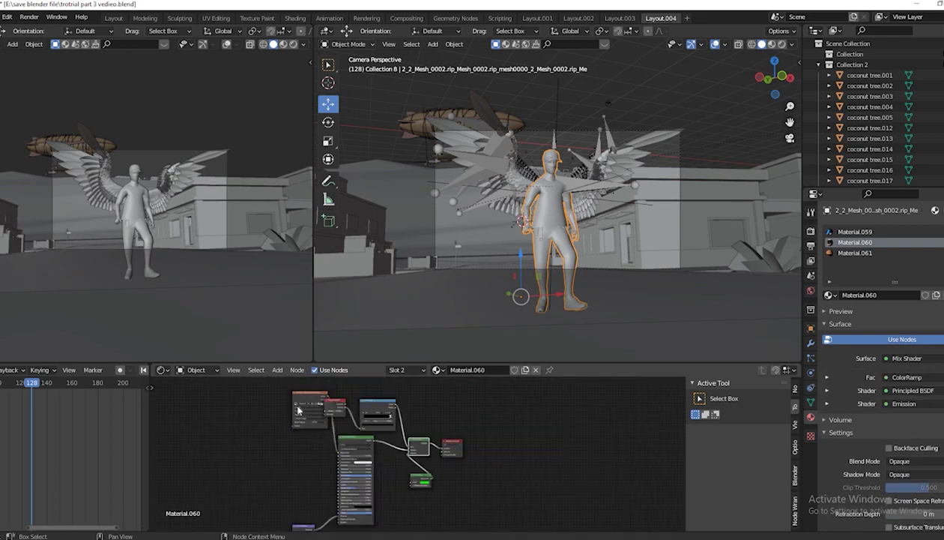
click(855, 253)
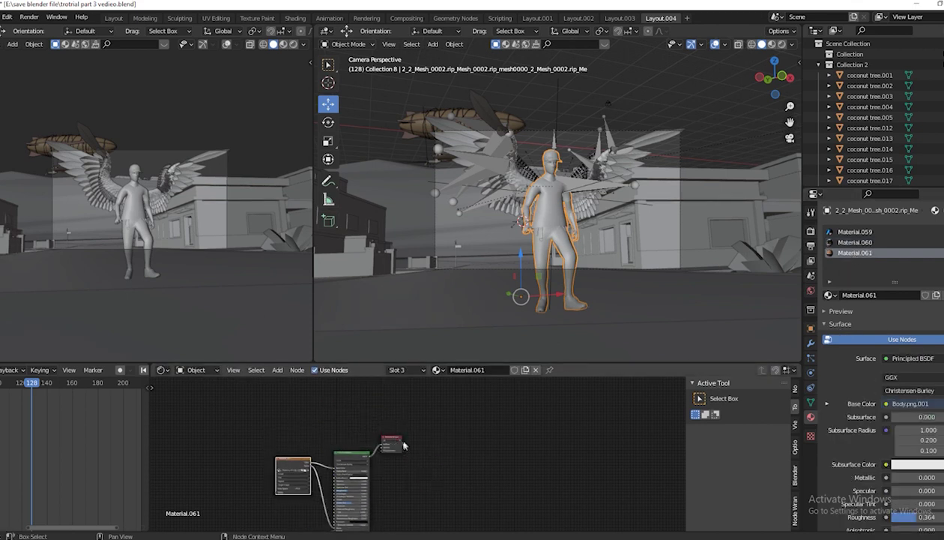
In Material.061, move Material Output aside and feed the Mix Shader into Surface instead of the BSDF.
drag(395, 443, 440, 458)
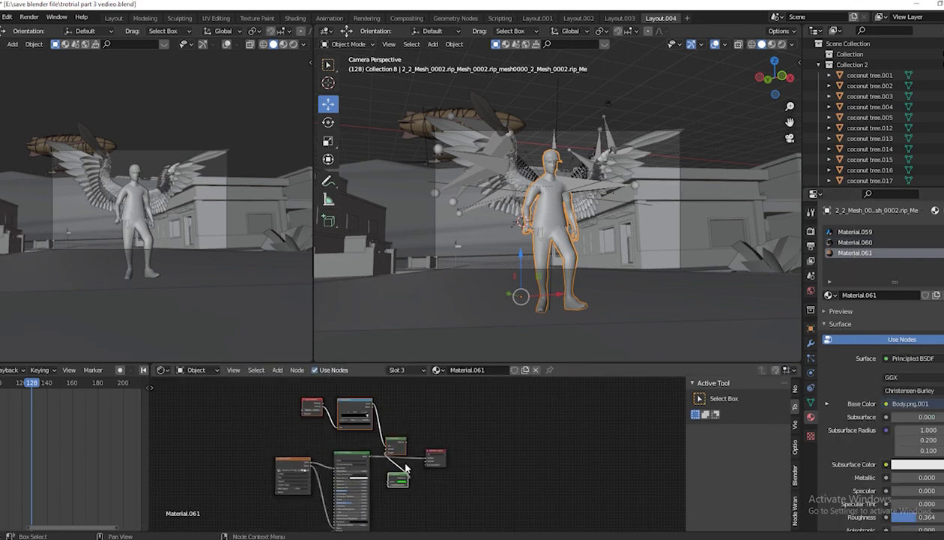
scroll(401, 464, up, 2)
scroll(413, 446, up, 2)
scroll(442, 436, up, 1)
drag(450, 435, 455, 436)
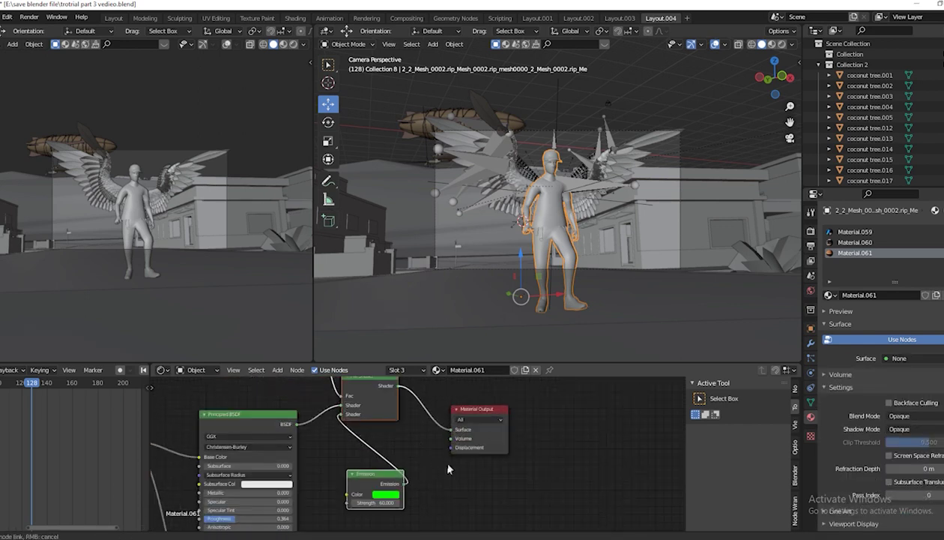
drag(455, 436, 450, 429)
scroll(416, 461, up, 3)
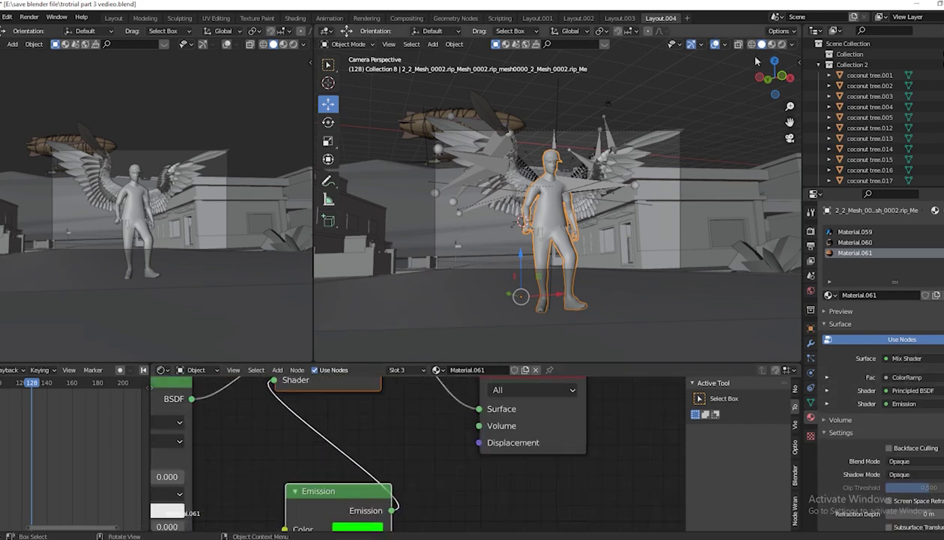
click(714, 44)
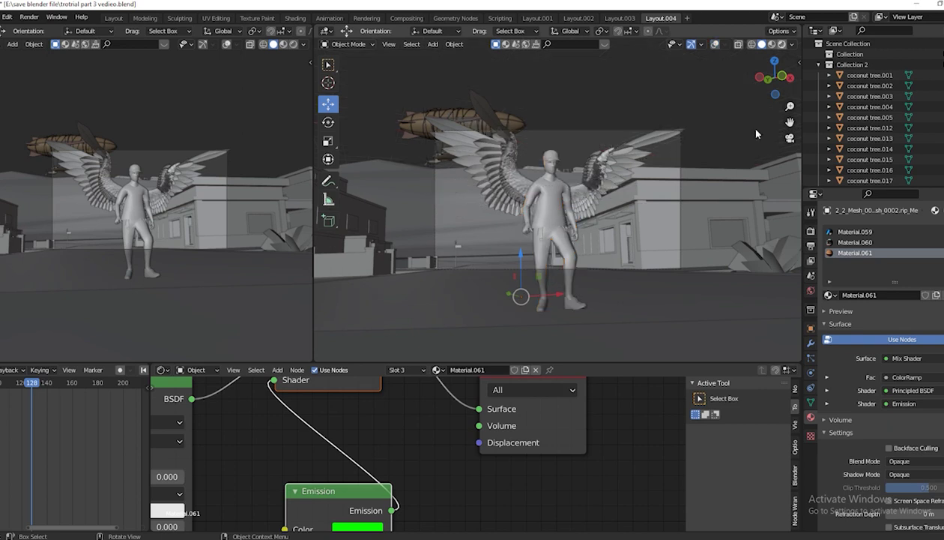
Preview rendered shading, return to Solid, and open the Output and Render properties.
key(z)
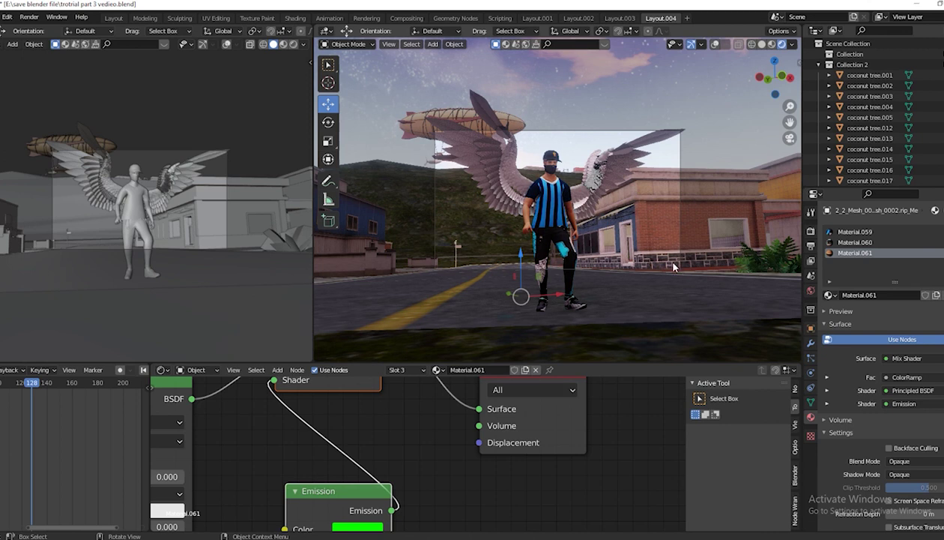
click(763, 44)
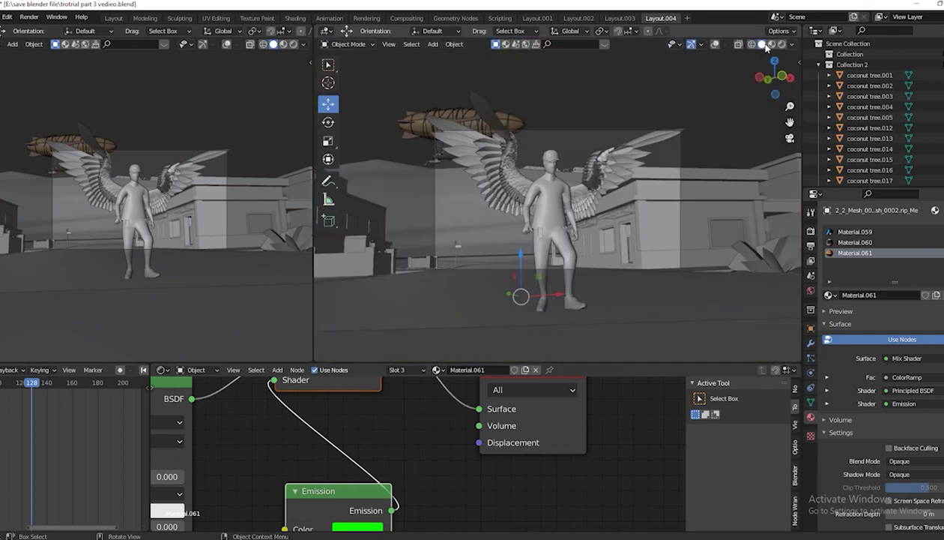
click(810, 246)
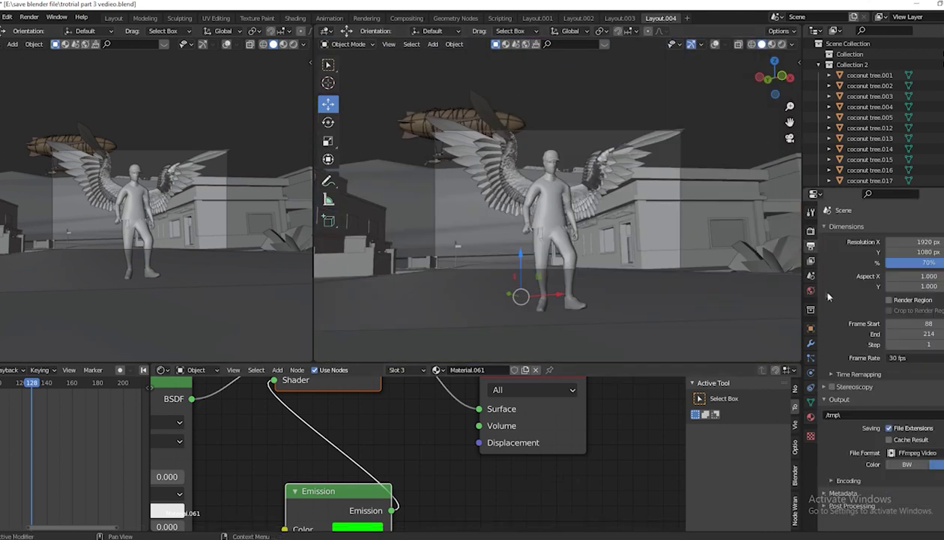
click(810, 231)
Expand the Bloom and Subsurface Scattering settings panels.
click(824, 338)
click(824, 314)
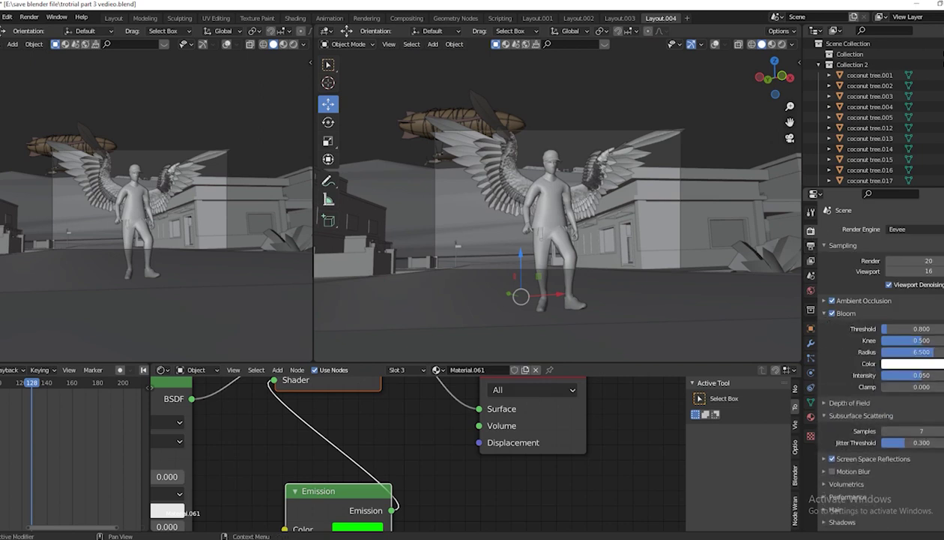
scroll(339, 442, down, 2)
scroll(339, 442, down, 3)
scroll(340, 442, up, 1)
scroll(360, 435, up, 2)
scroll(397, 427, up, 2)
scroll(419, 421, up, 1)
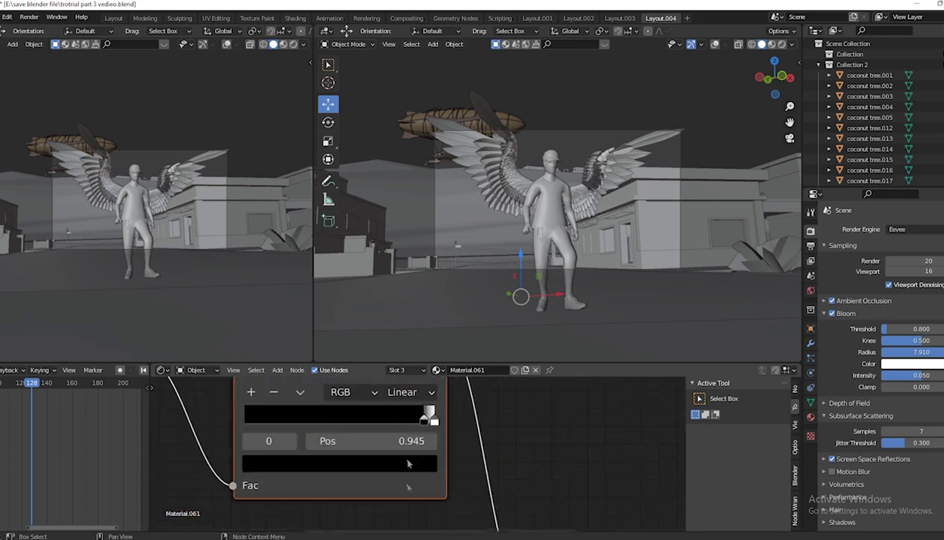
Move the current material's ColorRamp black stop to about 0.4 and the white stop to 0.455.
drag(421, 421, 316, 420)
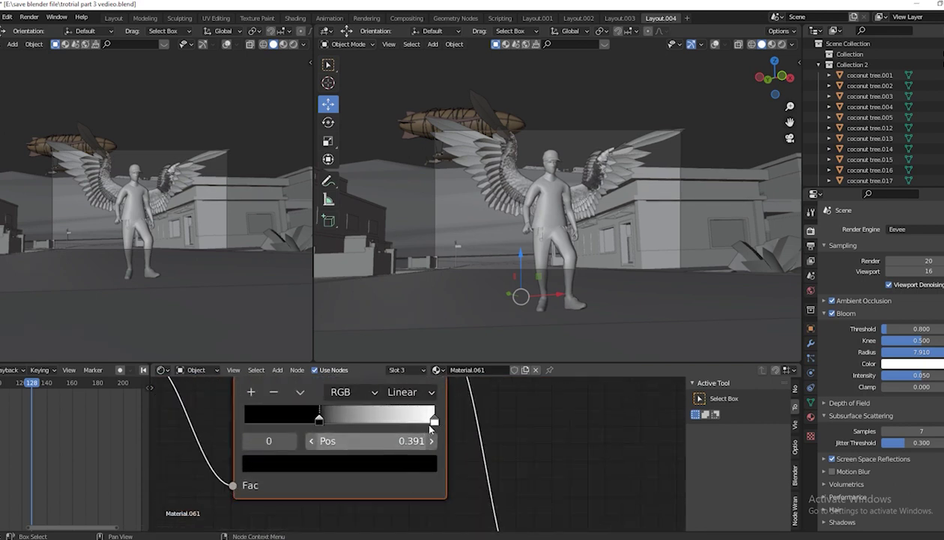
click(393, 426)
drag(393, 425, 332, 421)
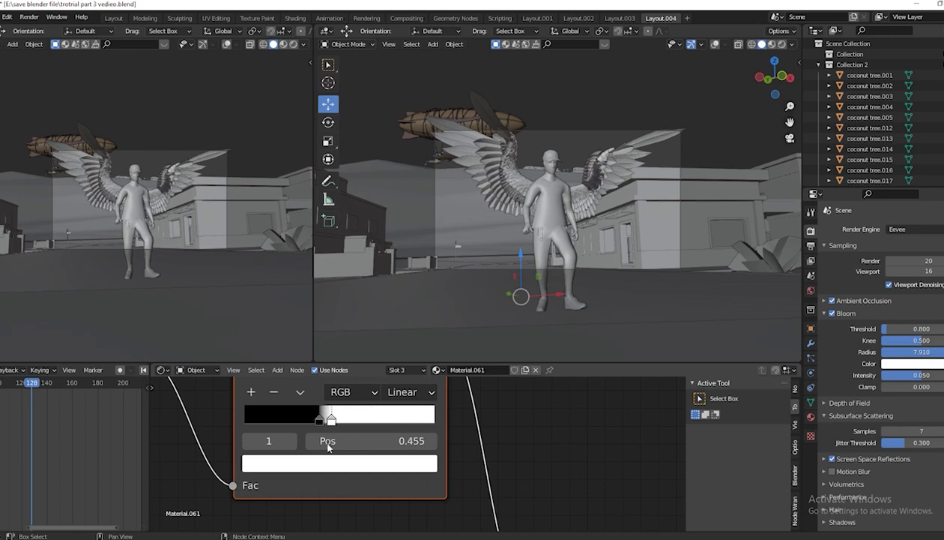
click(810, 416)
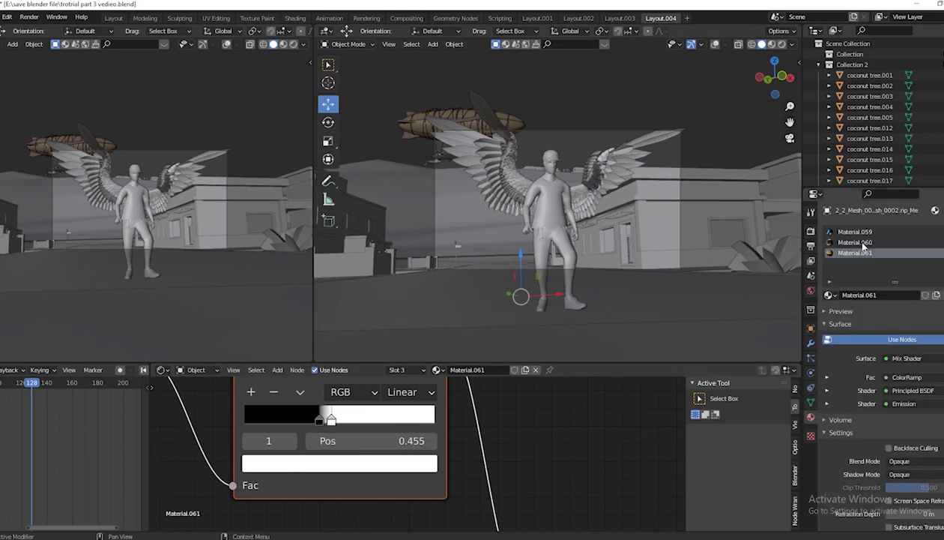
Move Material.060's ColorRamp stops to 0.350 and 0.441, and Material.059's stops together mid-ramp.
click(857, 242)
mouse_move(562, 422)
mouse_down()
mouse_move(447, 424)
mouse_move(452, 439)
mouse_up()
drag(566, 425, 457, 437)
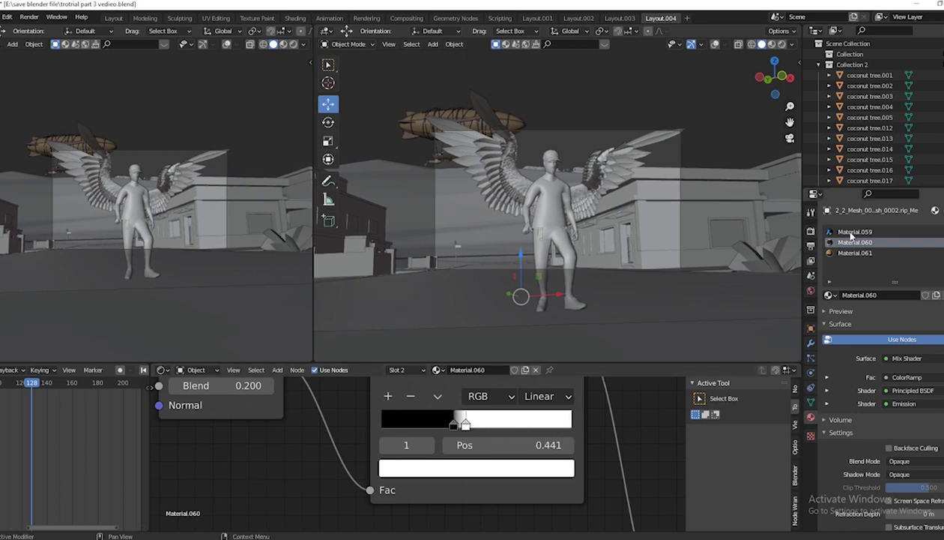
click(850, 234)
mouse_move(424, 417)
mouse_down()
mouse_move(365, 420)
mouse_move(308, 451)
mouse_up()
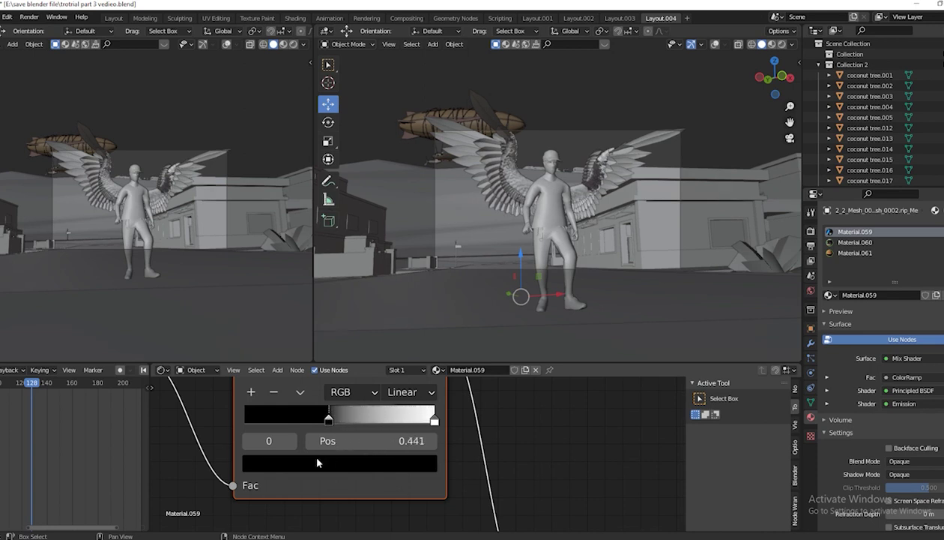
drag(433, 420, 330, 447)
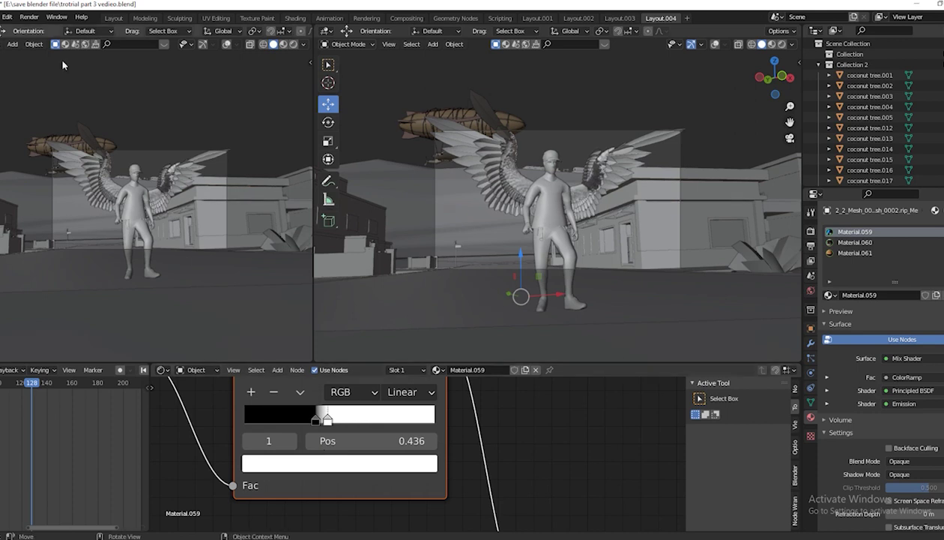
click(28, 16)
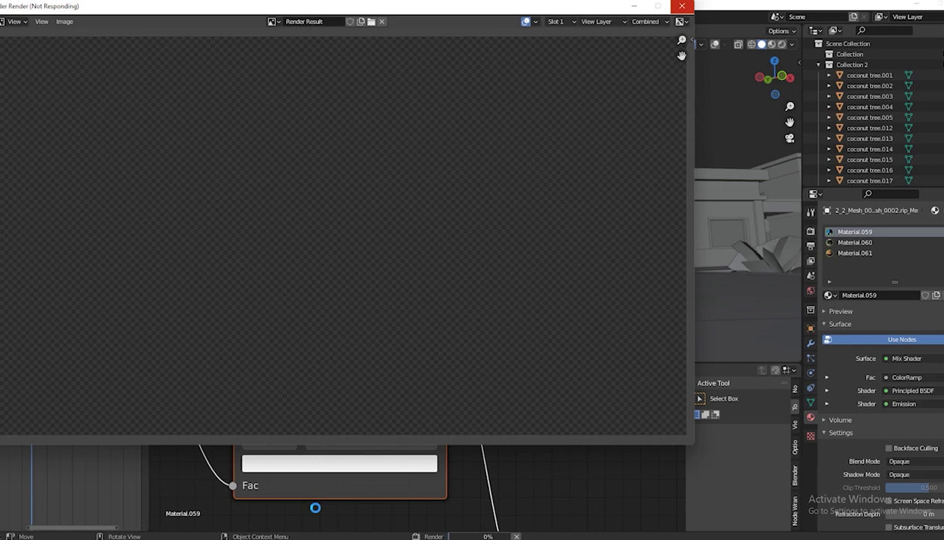
Let the green neon-outlined character render finish, then return to the main window.
key(Escape)
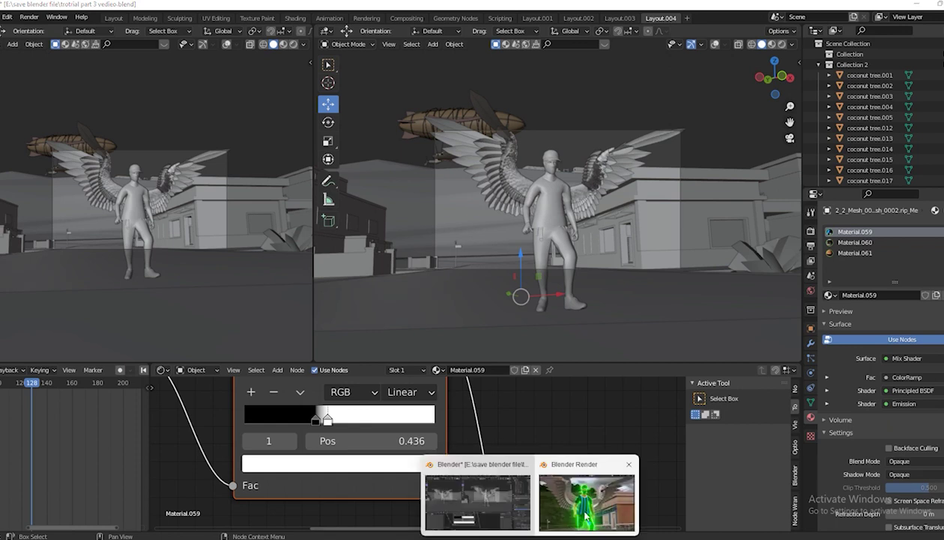
click(593, 499)
scroll(310, 293, up, 3)
scroll(324, 272, down, 4)
scroll(305, 279, up, 1)
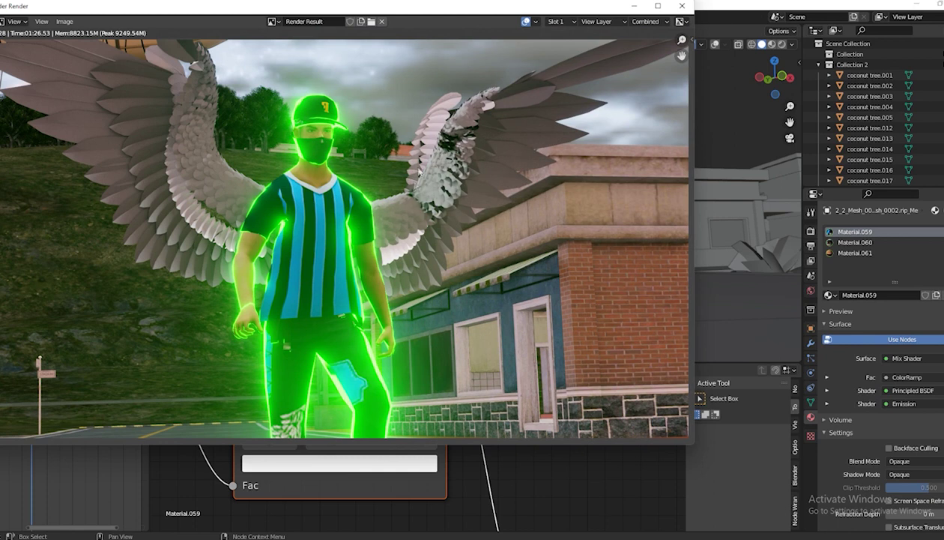
scroll(305, 279, up, 1)
scroll(306, 279, up, 2)
scroll(306, 279, up, 1)
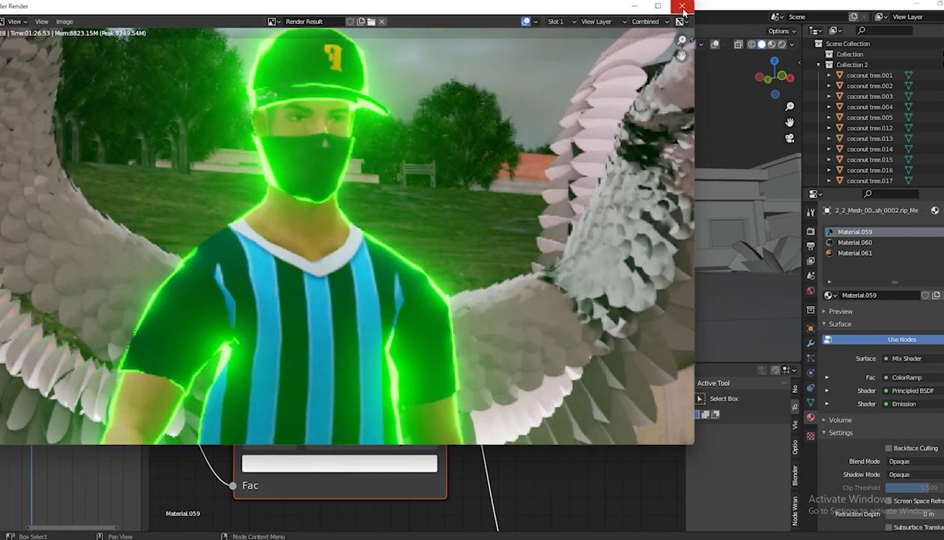
click(682, 6)
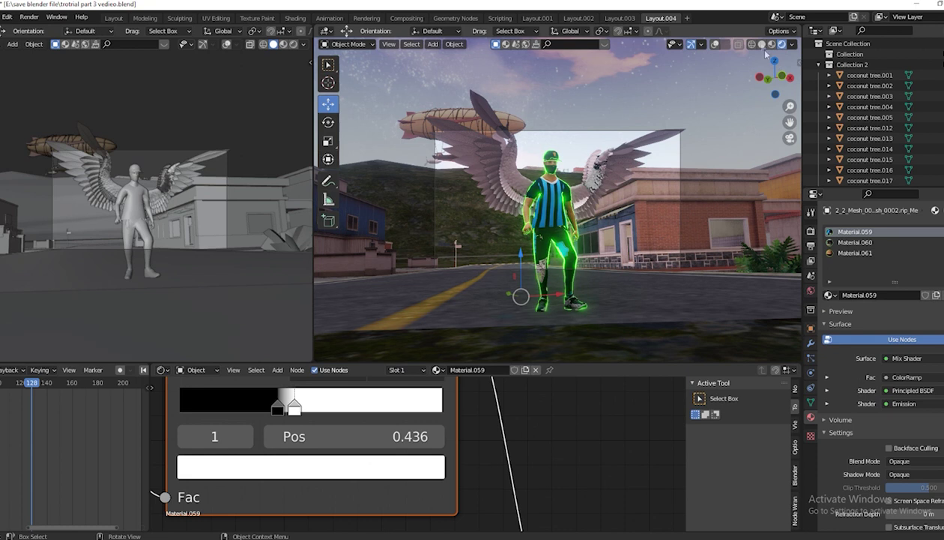
click(761, 43)
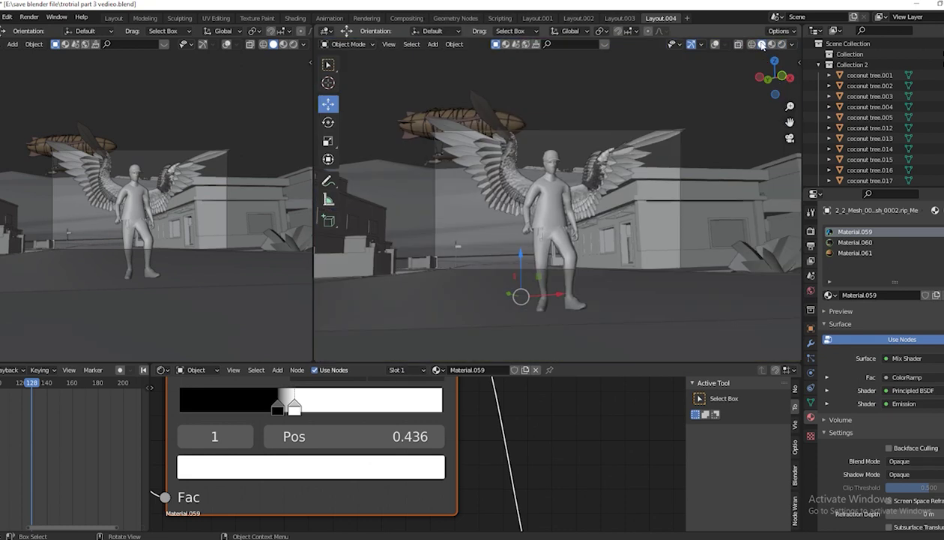
Nudge the black ColorRamp stop to 0.391, change frame, and zoom onto Material.059's Emission node.
middle_drag(284, 415, 305, 453)
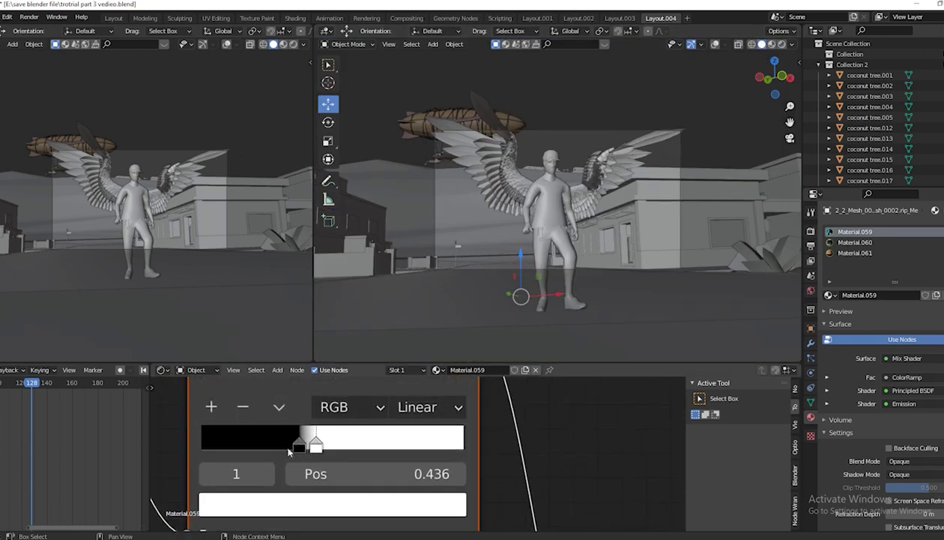
drag(299, 448, 305, 447)
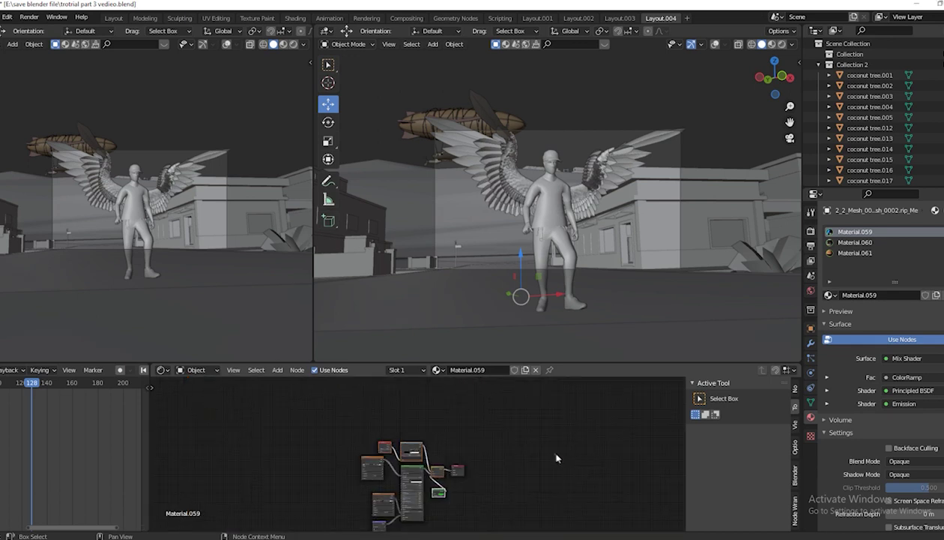
scroll(389, 479, up, 4)
click(6, 387)
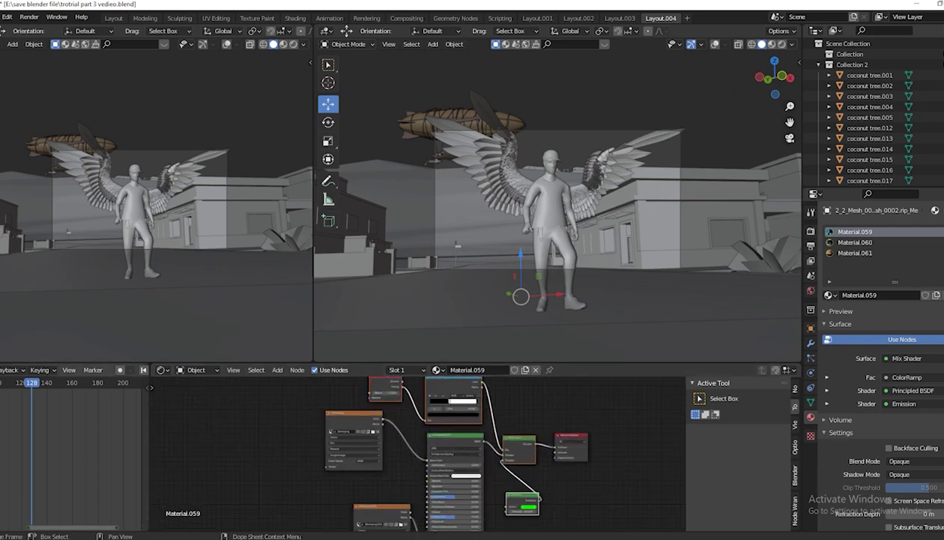
scroll(573, 515, up, 2)
scroll(554, 502, up, 2)
scroll(510, 472, up, 3)
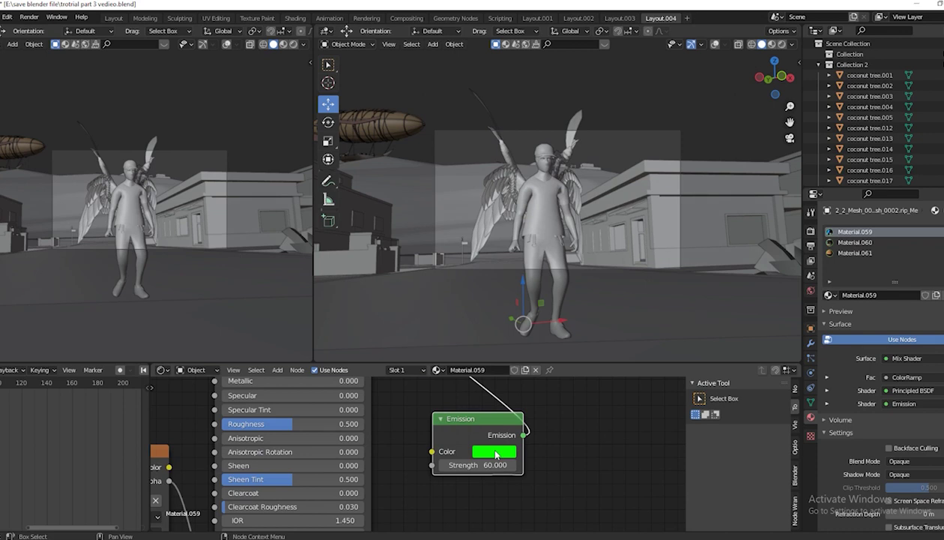
Keyframe the green Emission colour on Material.059 and Material.060.
right_click(488, 465)
click(449, 419)
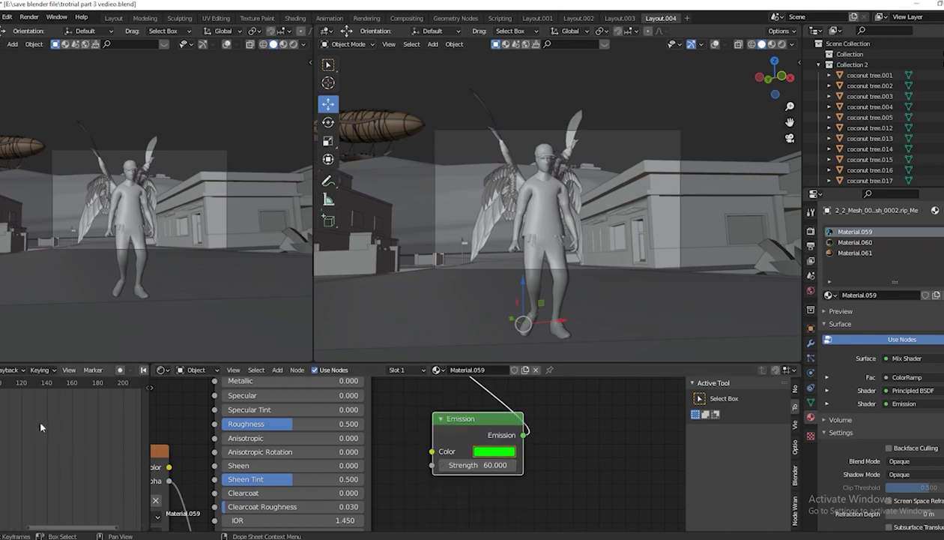
click(846, 242)
right_click(574, 411)
click(571, 433)
right_click(571, 433)
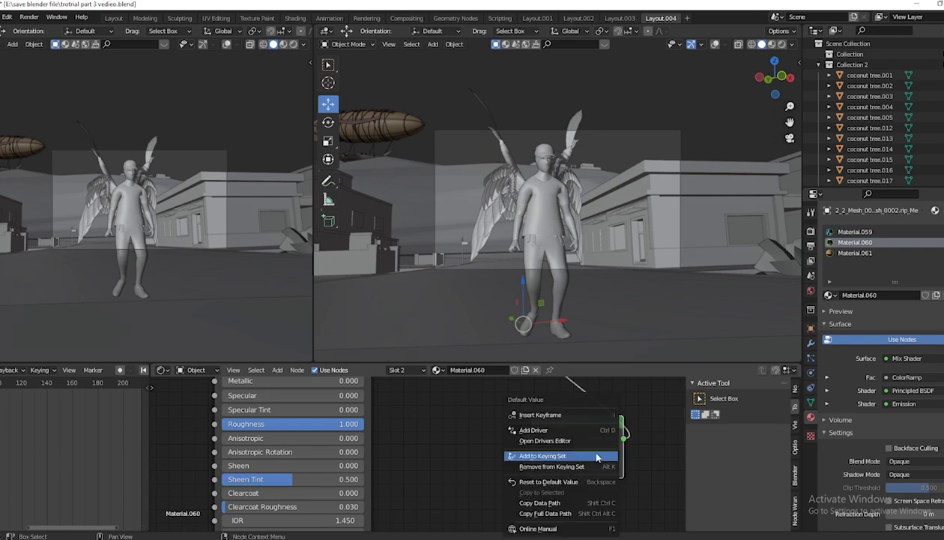
click(551, 408)
Keyframe Material.061's green Emission colour and move the timeline to frame 112.
click(847, 253)
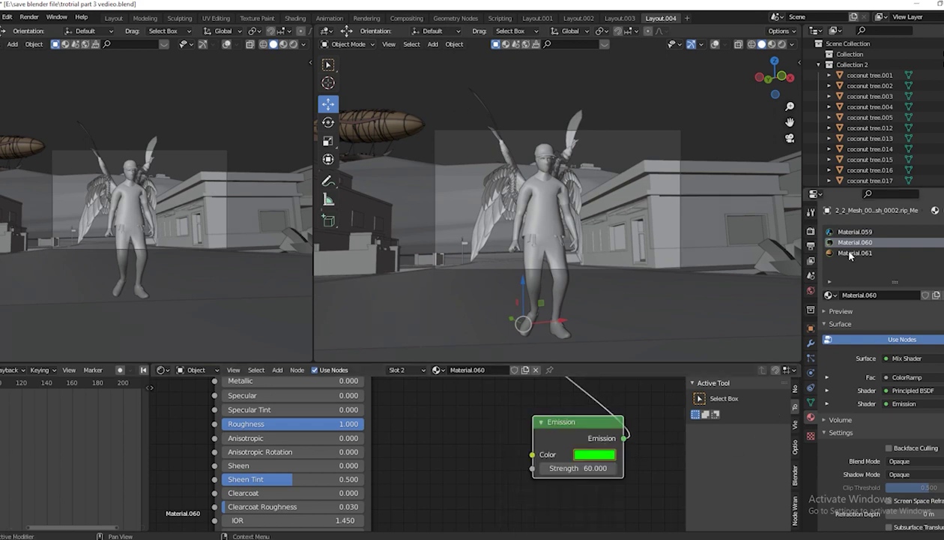
right_click(480, 428)
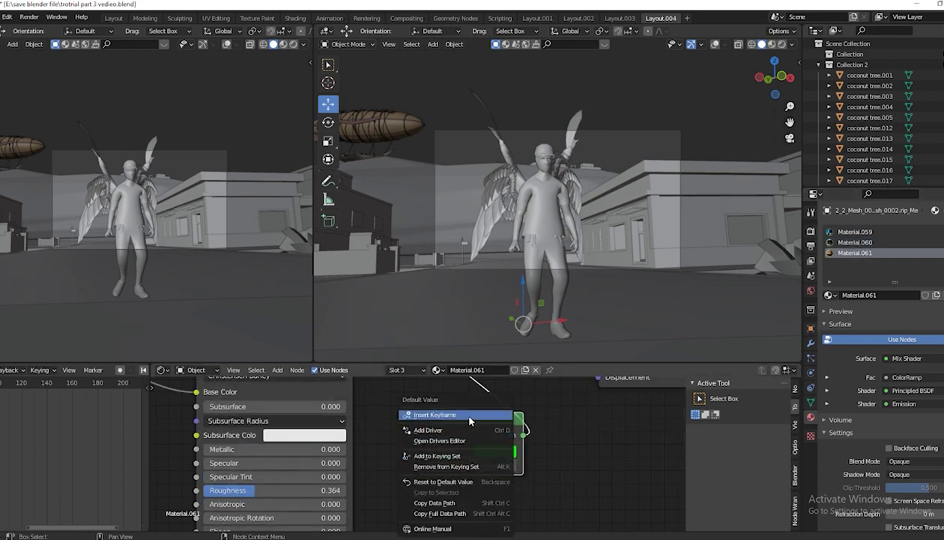
click(465, 414)
click(12, 384)
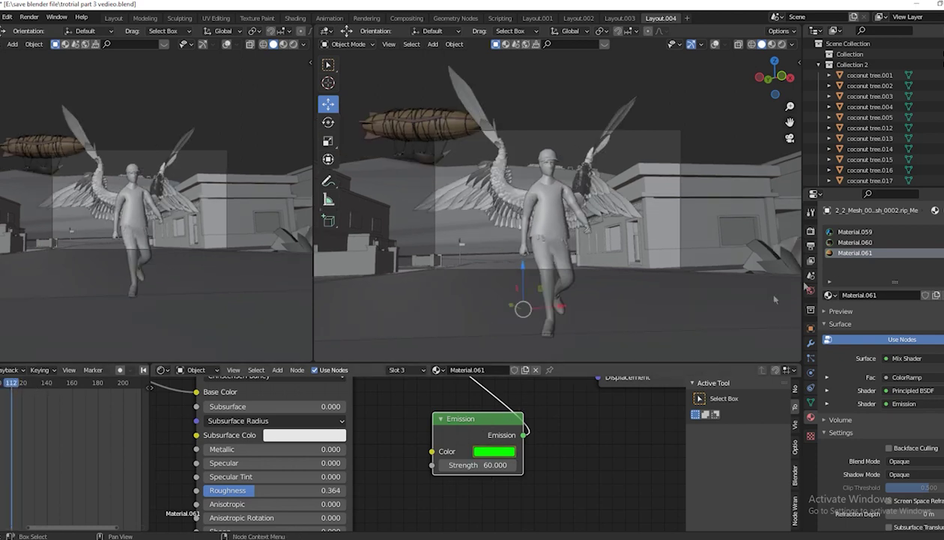
Set Material.059's Emission colour to red and keyframe it.
click(854, 232)
click(502, 455)
click(574, 342)
right_click(492, 454)
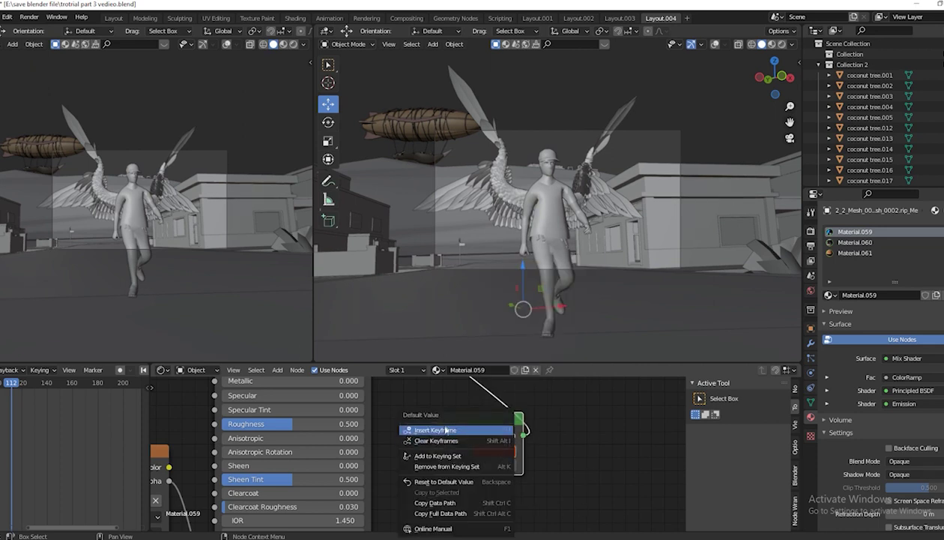
click(841, 242)
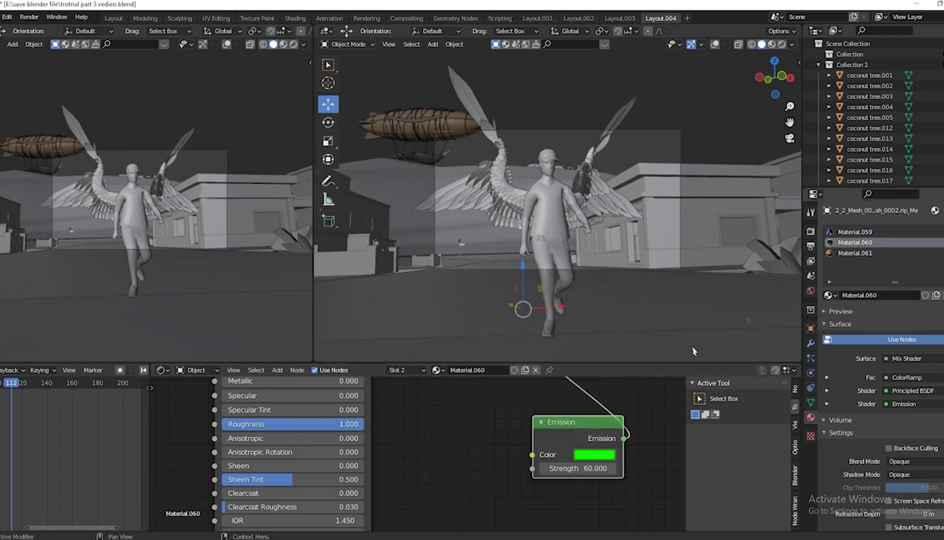
Set Material.060's Emission colour to red and keyframe it.
click(594, 455)
click(627, 361)
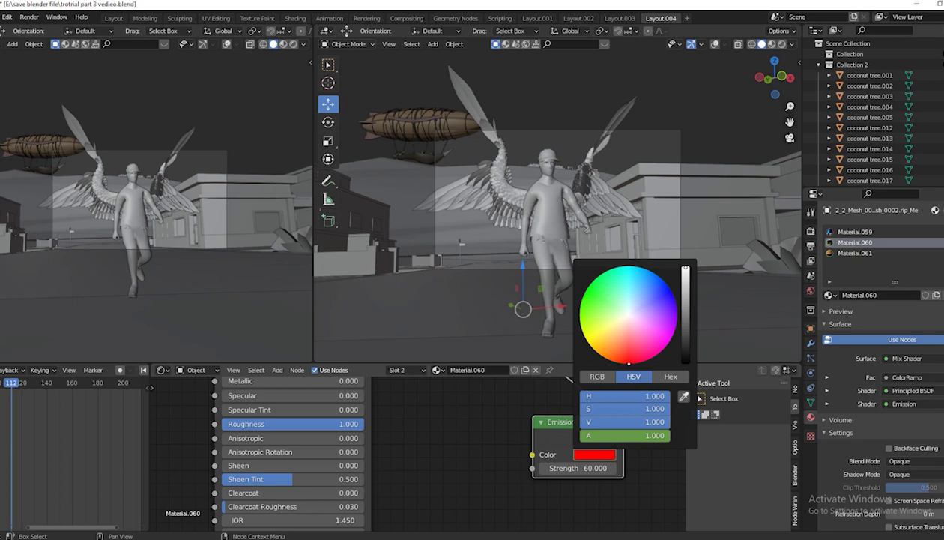
key(ctrl+z)
click(594, 454)
click(619, 363)
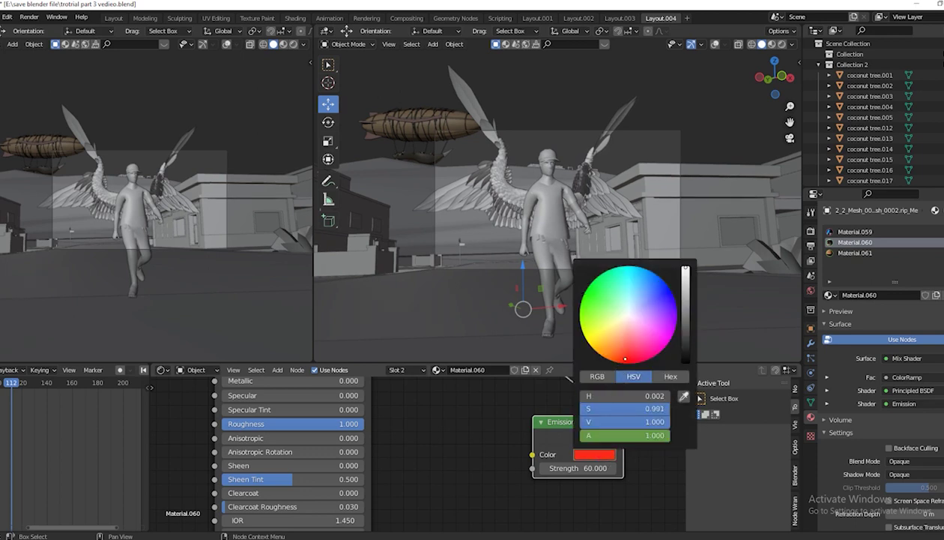
right_click(600, 454)
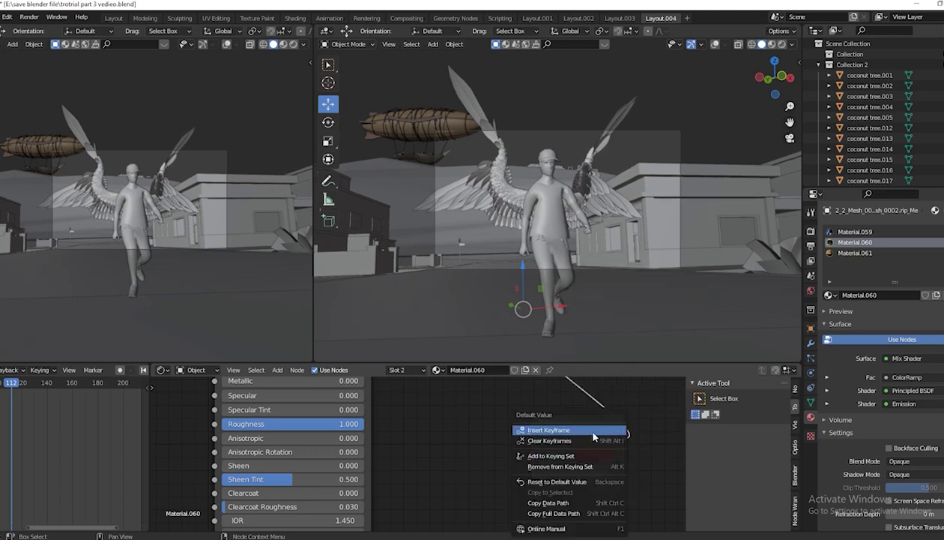
click(841, 254)
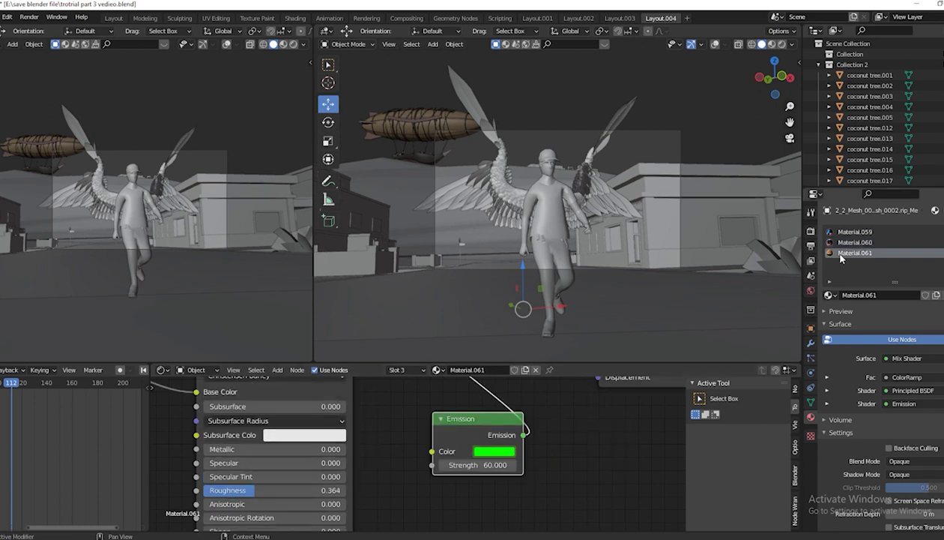
Set Material.061's Emission colour to red, keyframe it, and play the animation from the start.
click(494, 450)
click(528, 360)
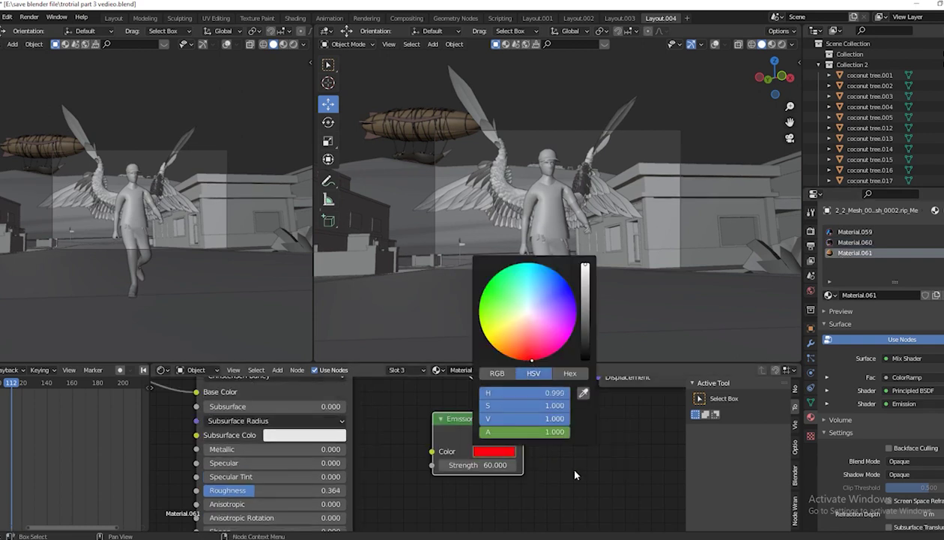
right_click(494, 450)
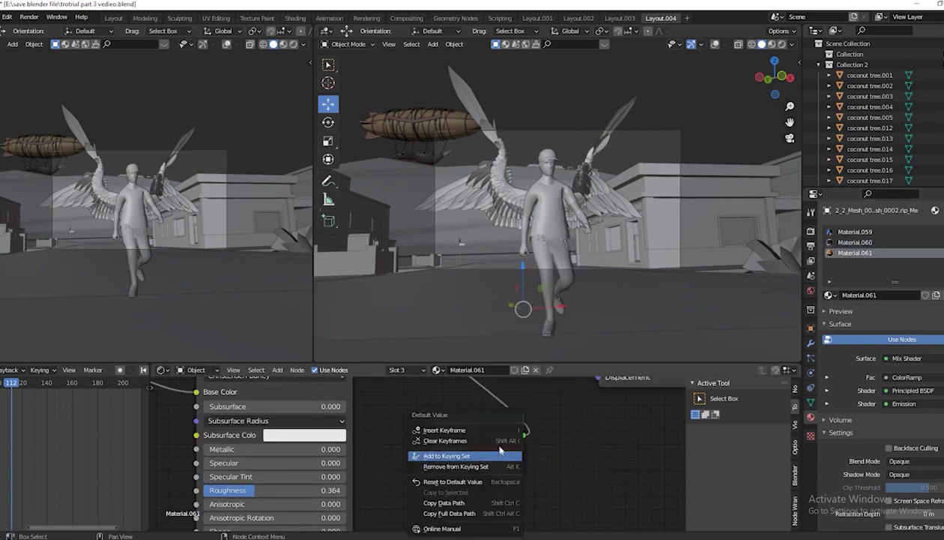
click(465, 431)
key(shift+Left)
key(space)
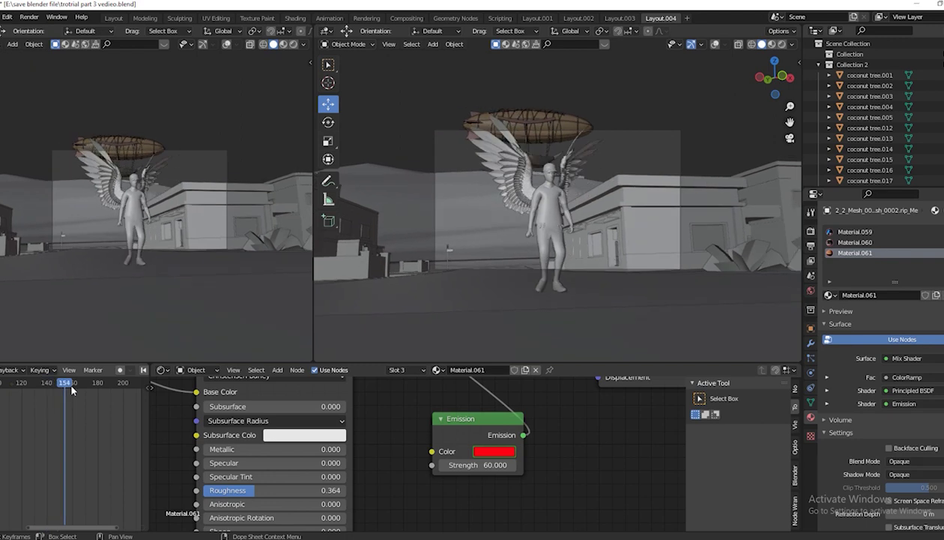
Set Material.061's Emission colour to blue and keyframe it.
click(493, 451)
click(566, 299)
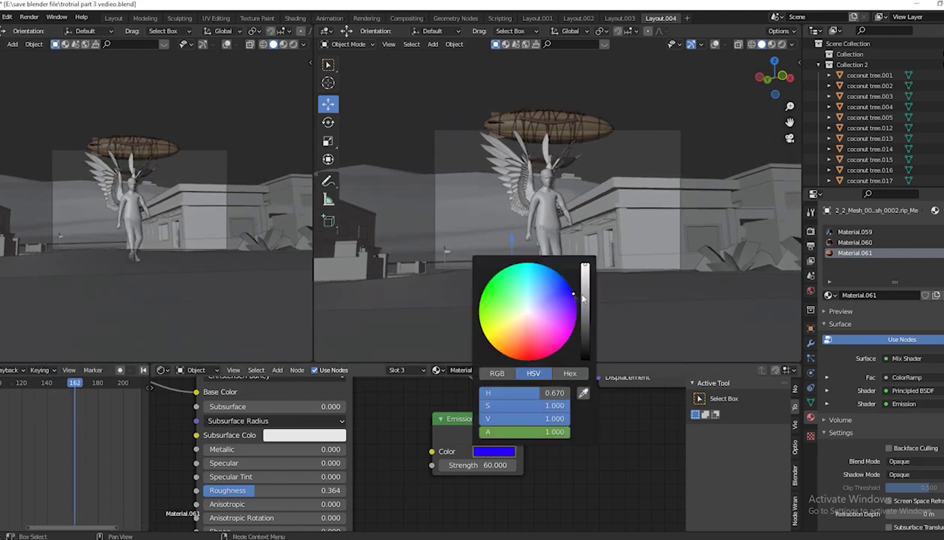
right_click(492, 452)
click(448, 431)
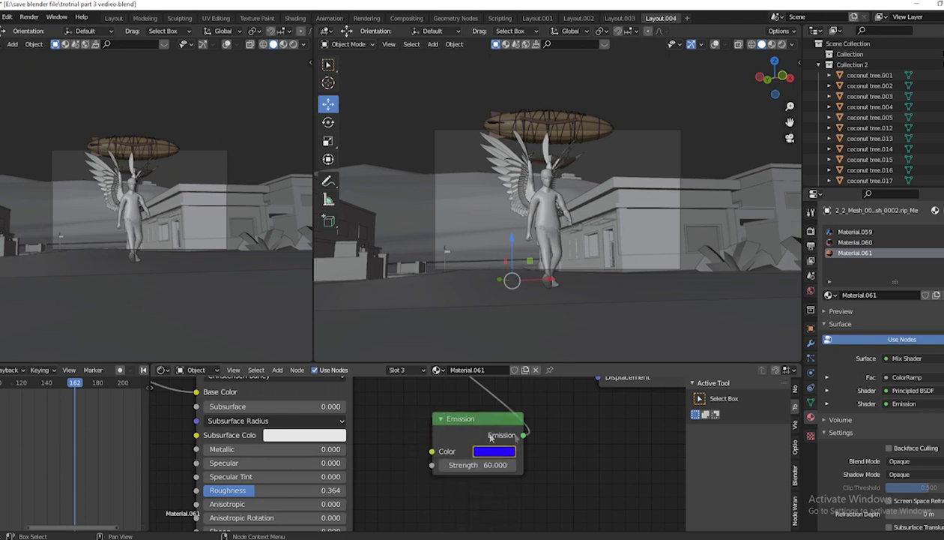
Set Material.060 and Material.059 Emission colours to blue, keyframe them, and scrub back to preview.
click(854, 242)
click(592, 453)
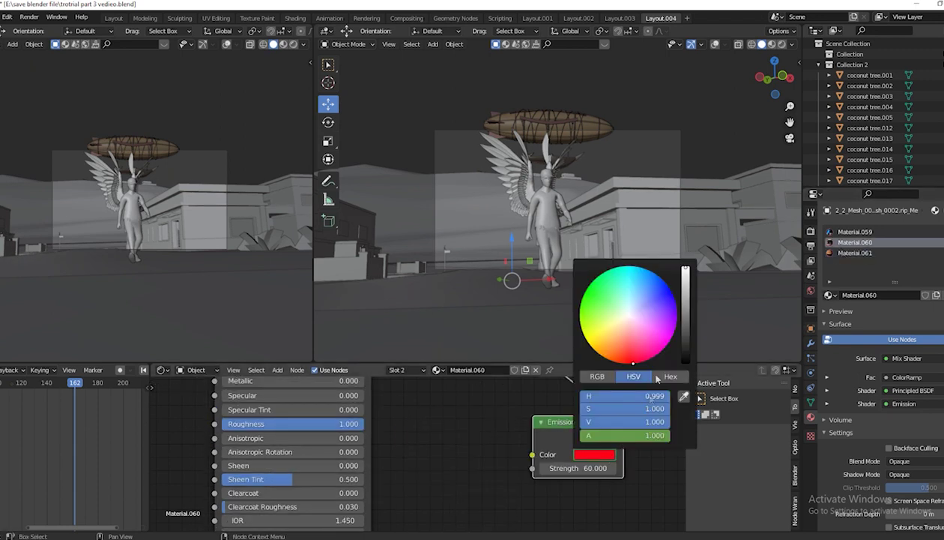
drag(663, 311, 674, 298)
right_click(594, 454)
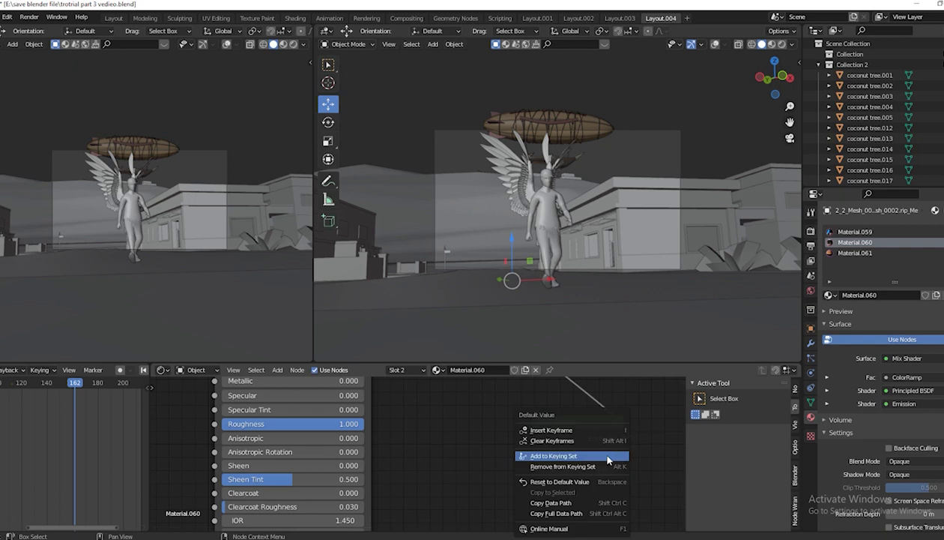
click(854, 232)
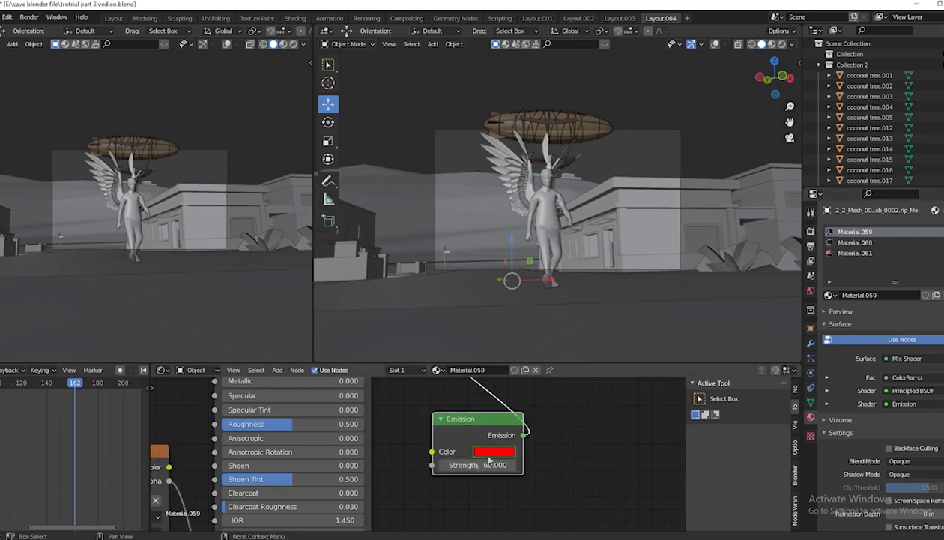
click(494, 450)
key(ctrl+v)
right_click(477, 441)
click(477, 430)
mouse_move(74, 394)
mouse_down()
mouse_move(22, 401)
mouse_move(137, 370)
mouse_up()
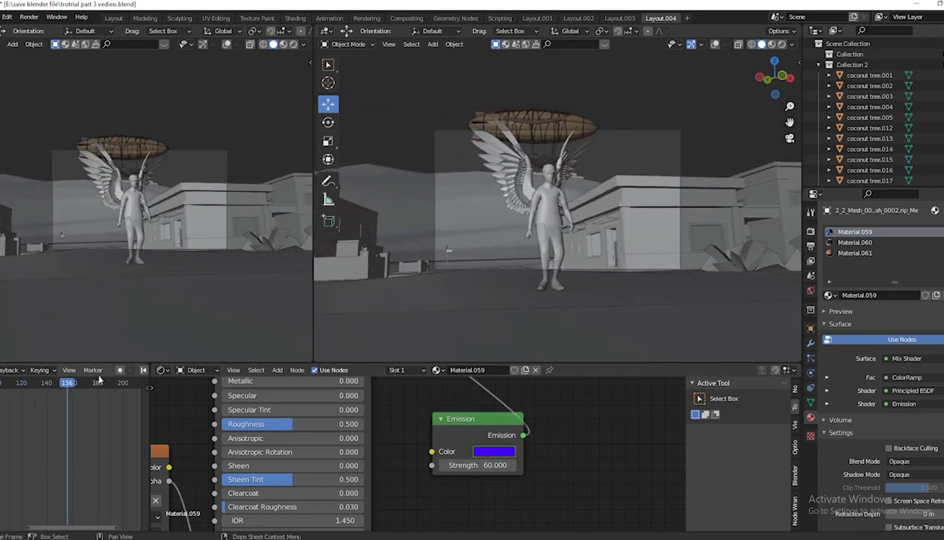
At frame 205, set Material.059's Emission colour to cyan for keyframing.
drag(138, 370, 128, 379)
click(491, 450)
click(537, 264)
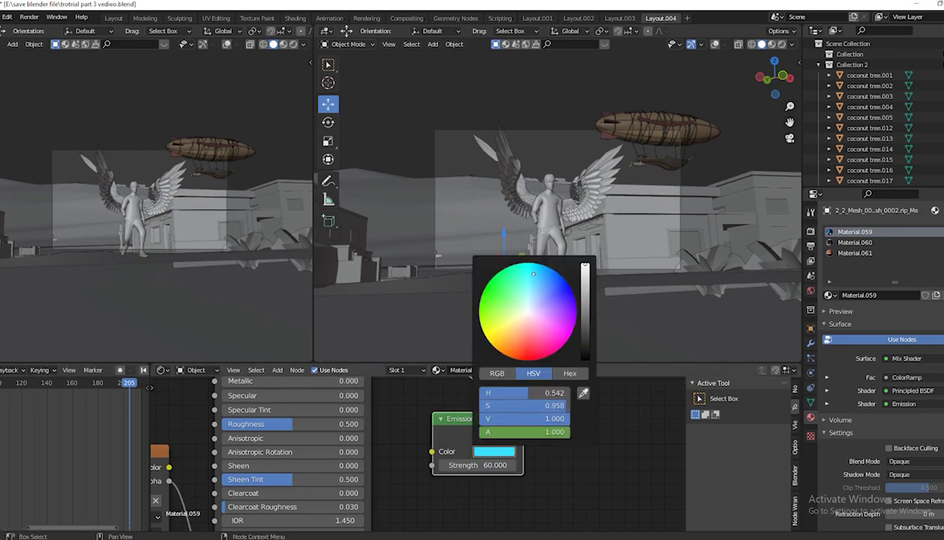
right_click(491, 450)
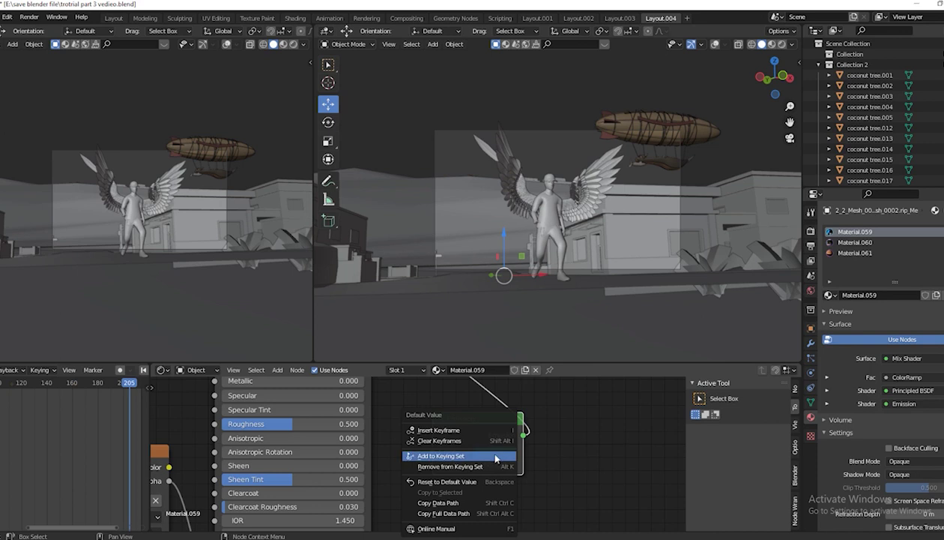
Set Material.060 and Material.061 Emission colours to cyan, keeping Strength at 60, for keyframing.
click(833, 243)
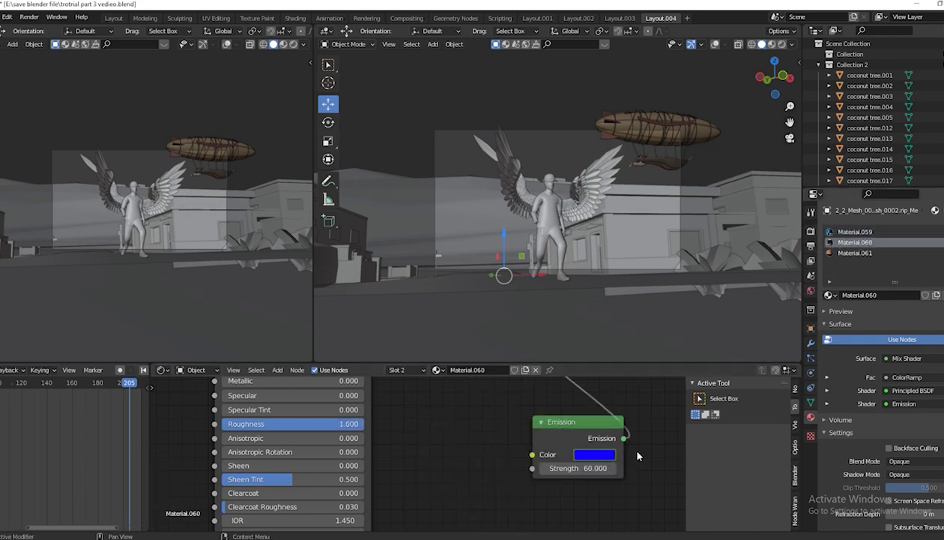
click(596, 454)
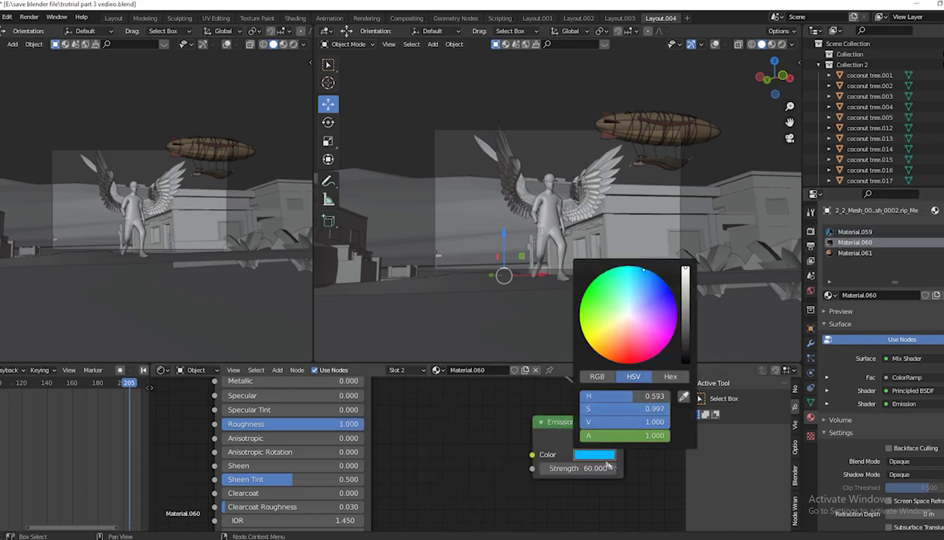
right_click(570, 452)
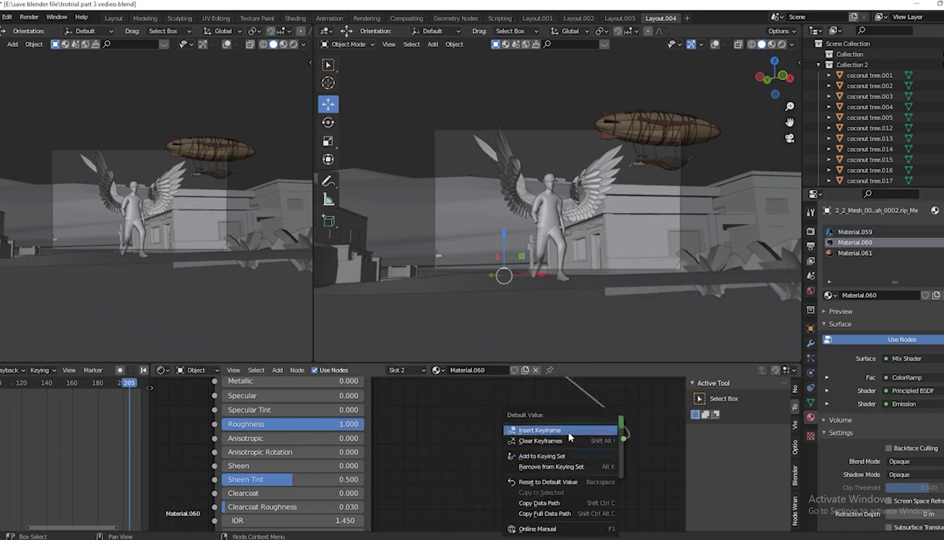
click(849, 251)
click(492, 453)
key(ctrl+v)
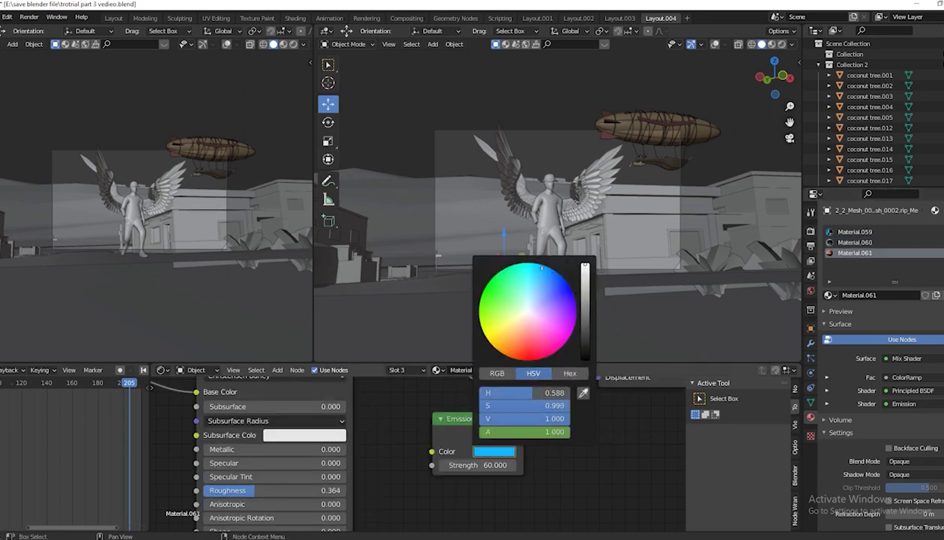
double_click(473, 465)
key(Return)
right_click(453, 431)
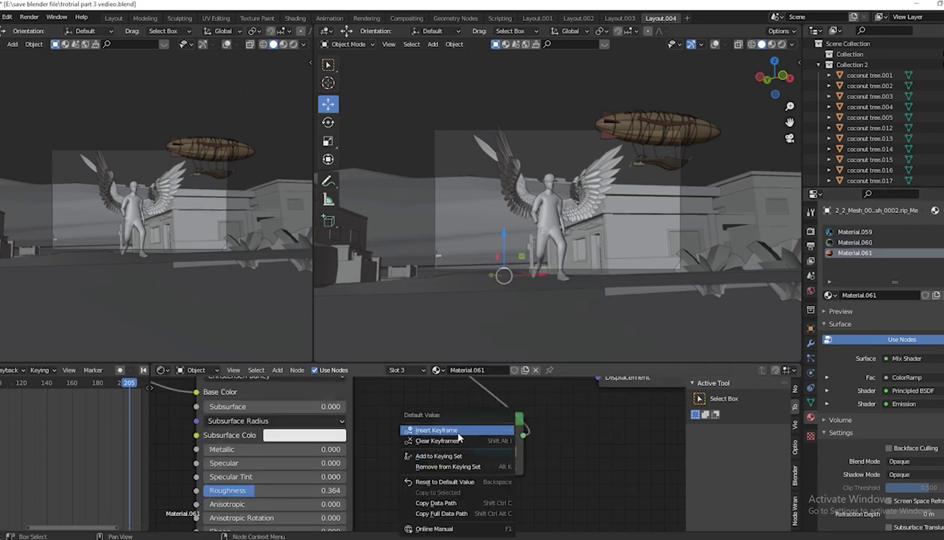